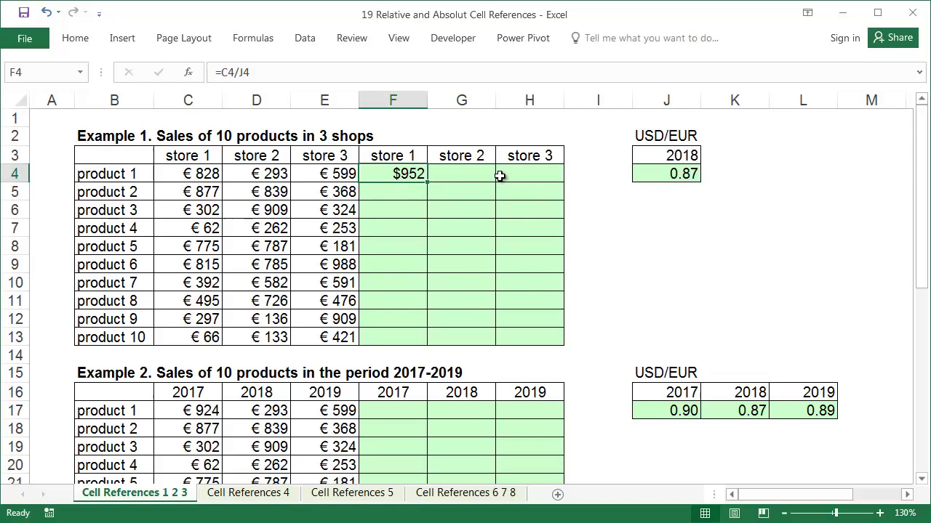
Copy F4's =C4/J4 formula down to F5, where it divides by the empty J5
double_click(416, 175)
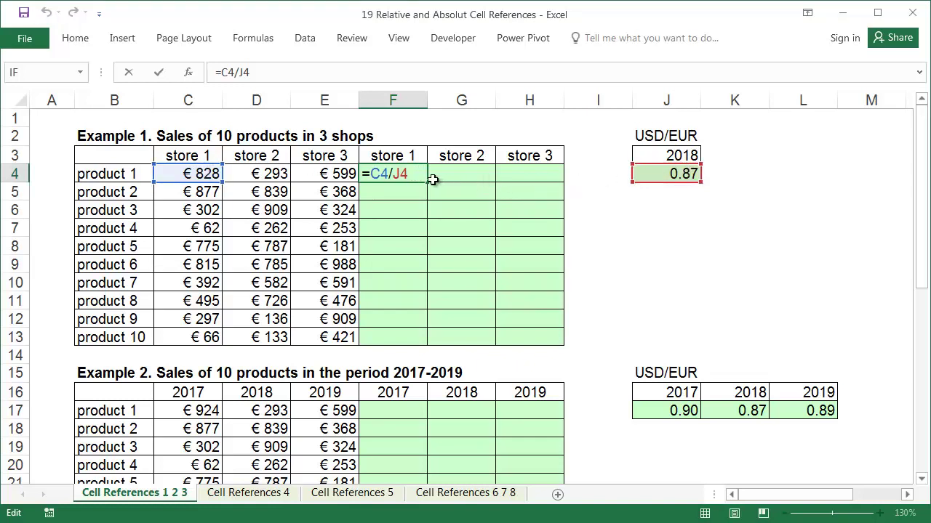
key(Return)
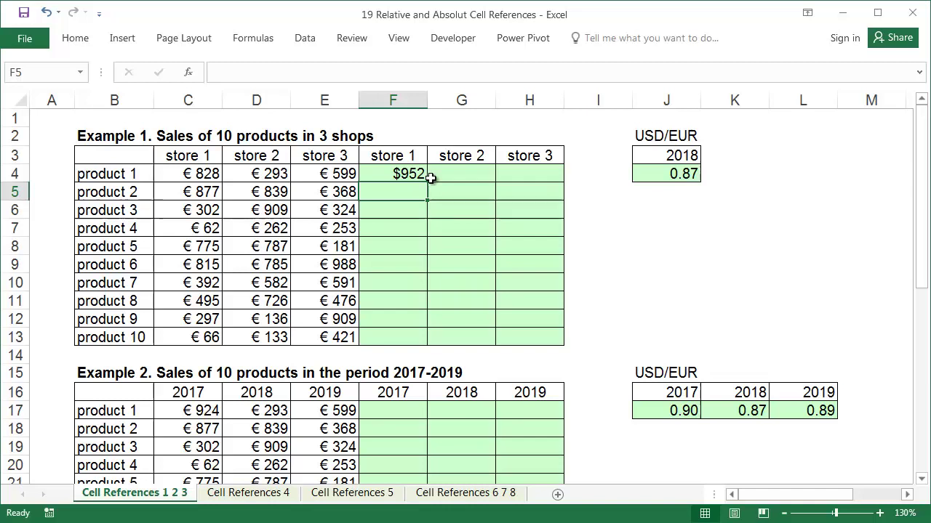
click(419, 174)
drag(427, 198, 429, 201)
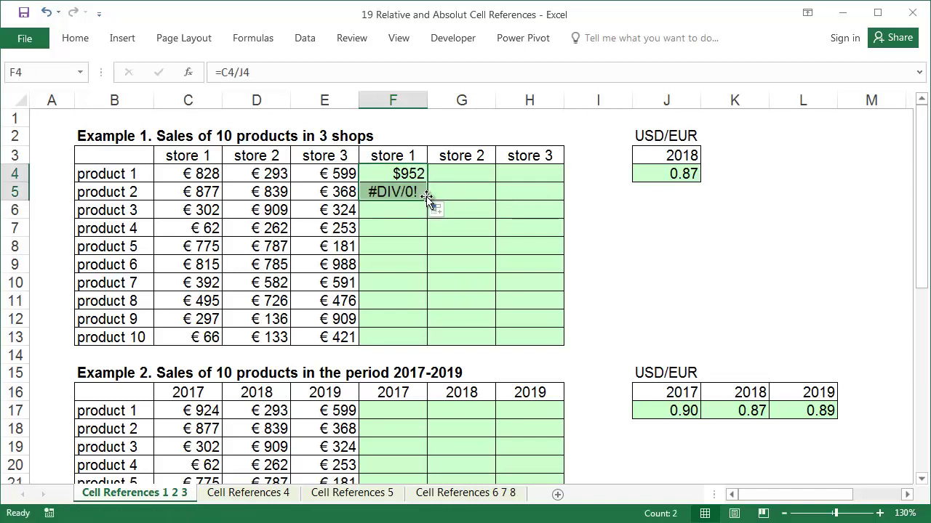
double_click(411, 191)
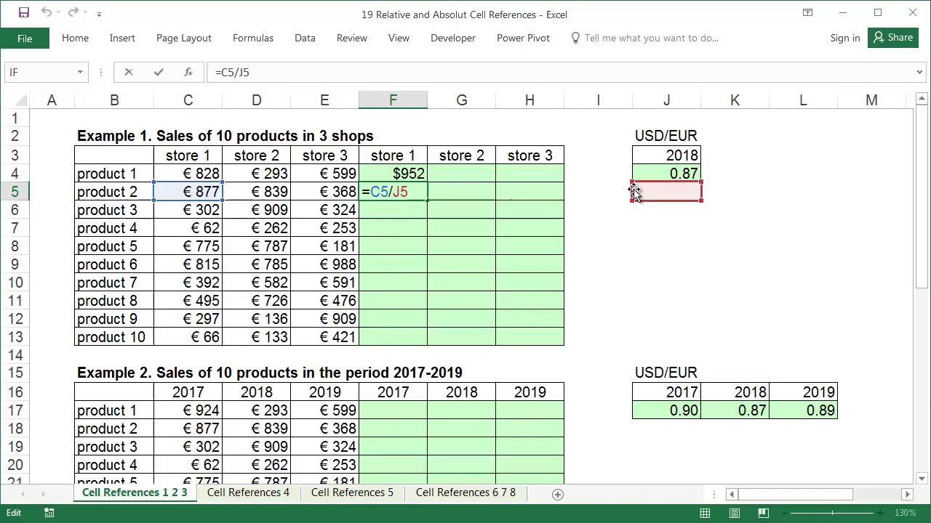
key(Return)
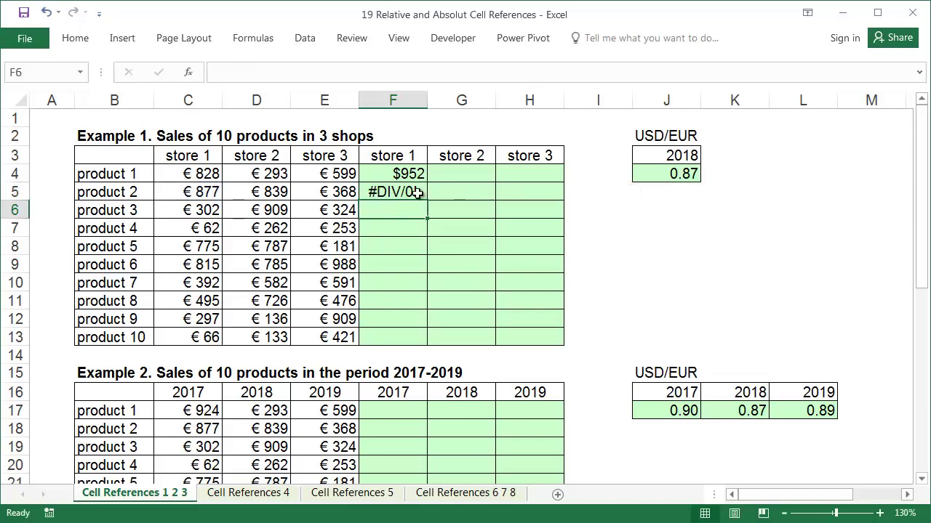
click(651, 191)
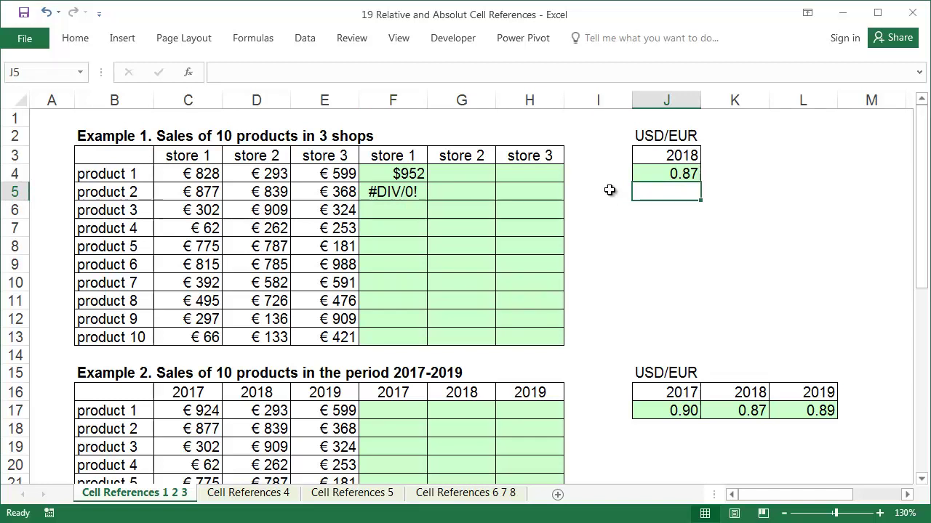
Copy F4's formula across to G4, which becomes =D4/K4 and shows #DIV/0!
click(418, 174)
drag(428, 179, 476, 179)
double_click(474, 173)
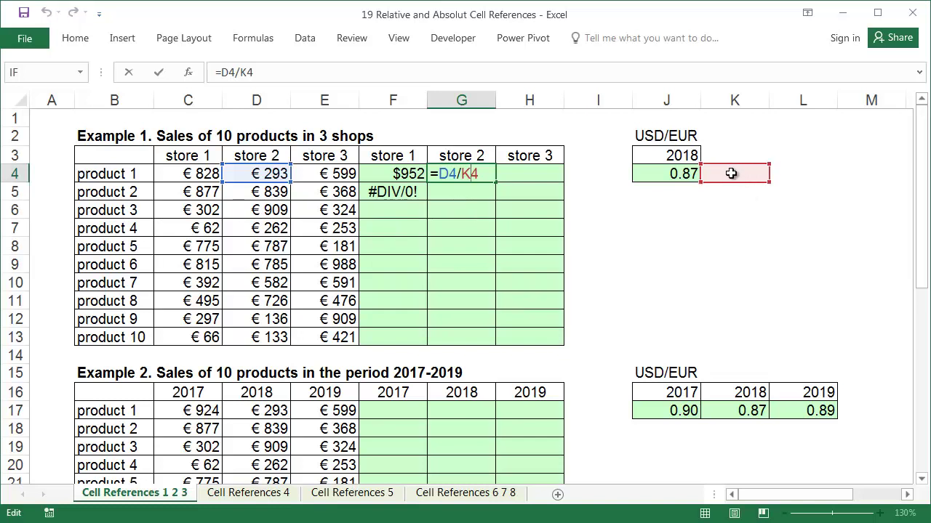
key(Return)
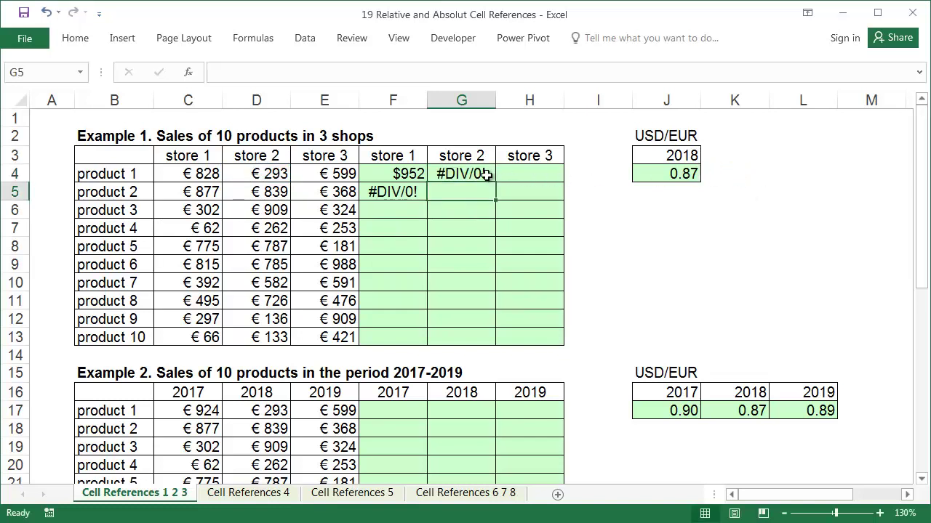
click(486, 175)
click(426, 179)
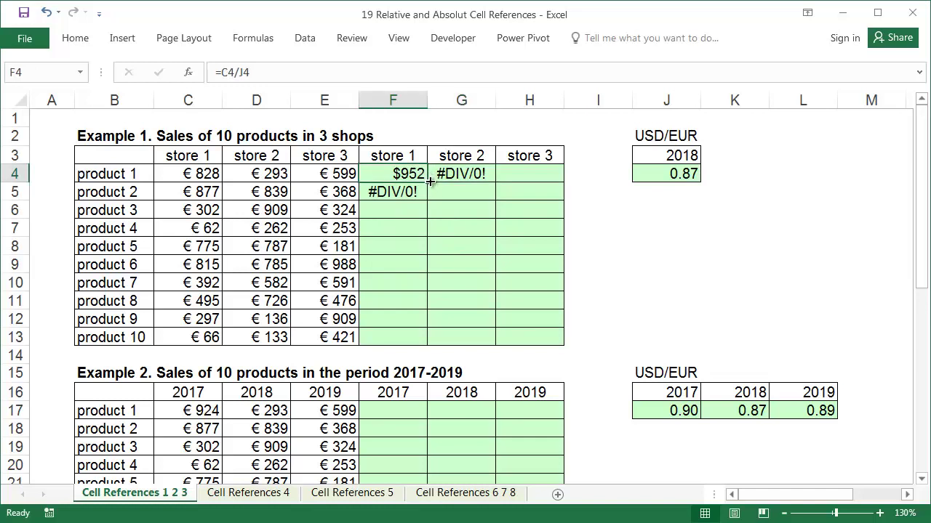
drag(429, 182, 482, 183)
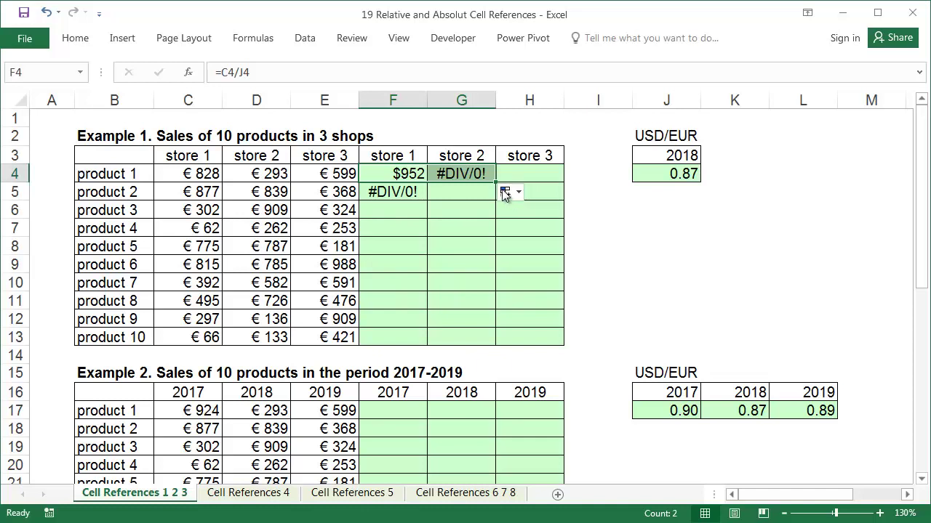
click(471, 173)
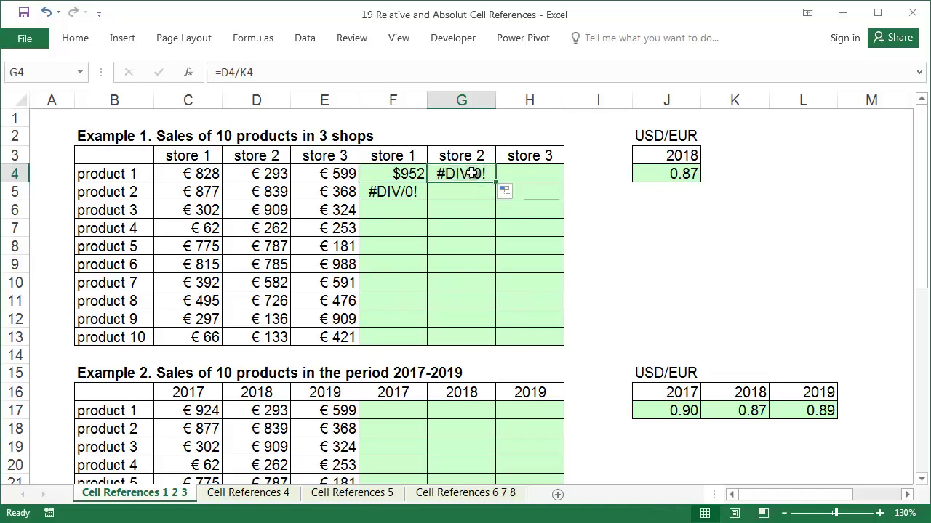
Clear the #DIV/0! errors from G4 and F5
key(Delete)
key(Down)
key(Left)
key(Delete)
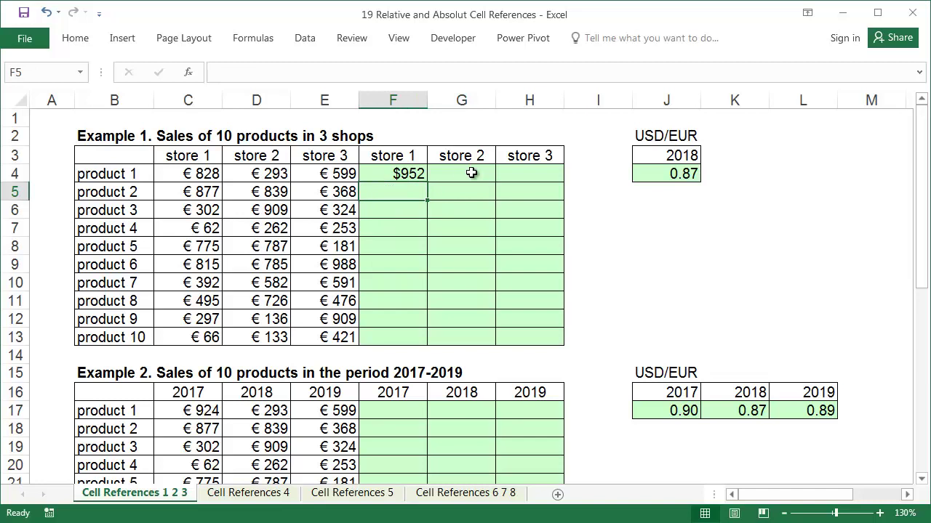
Change F4's divisor to the absolute reference so it reads =C4/$J$4
click(421, 174)
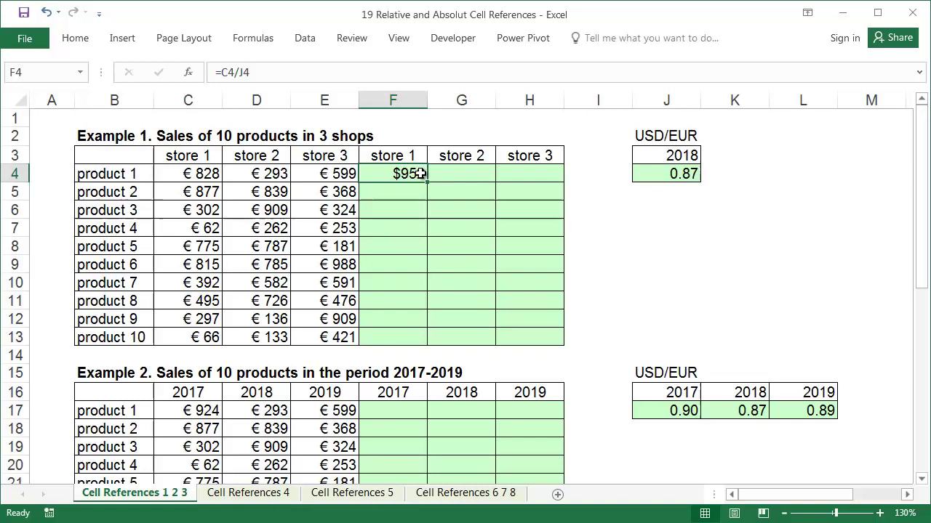
double_click(420, 173)
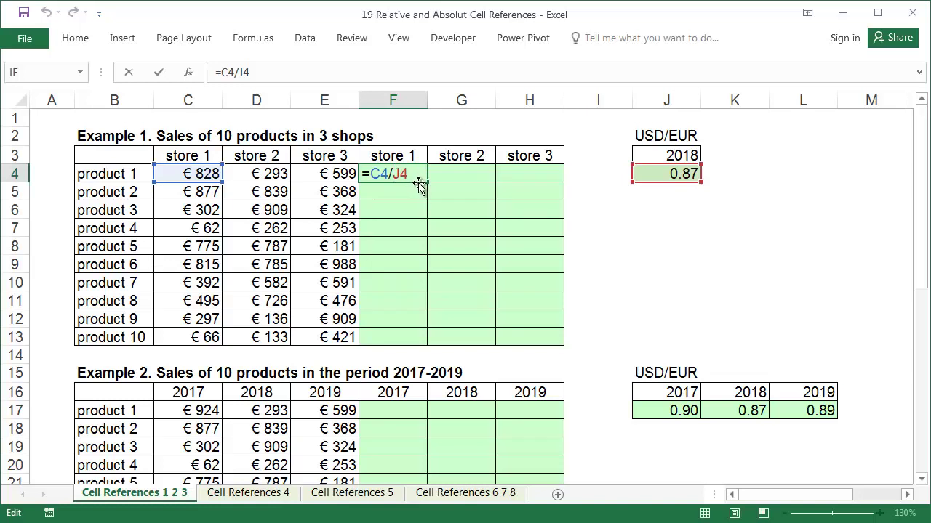
key(Left)
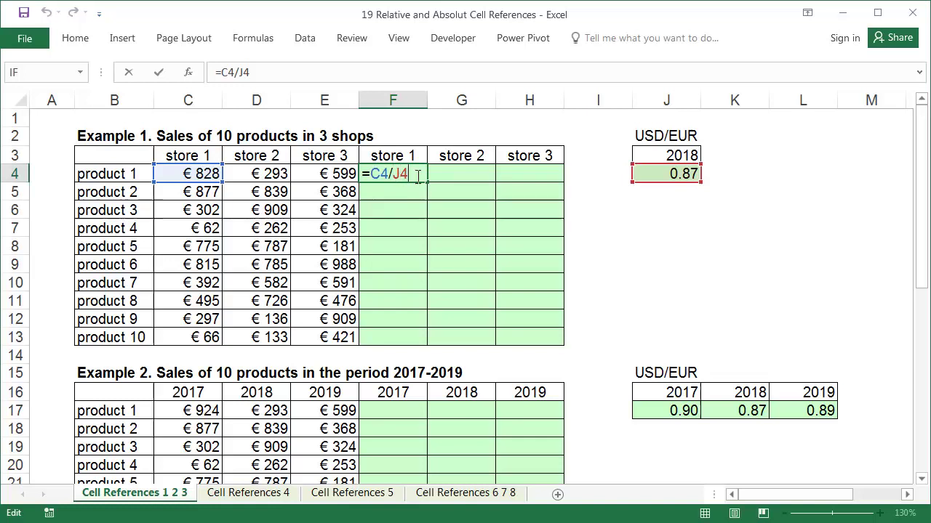
key(F4)
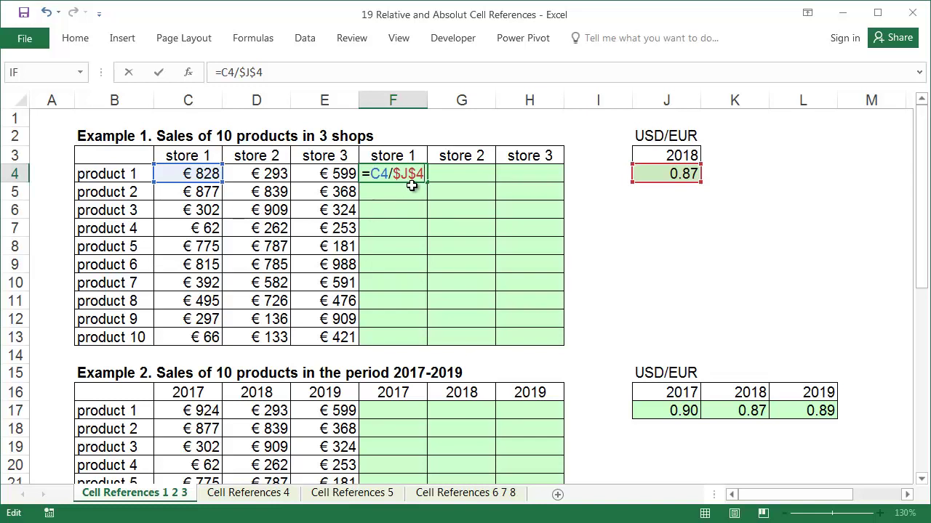
Commit =C4/$J$4 and fill it across to H4 and down to row 13
key(Return)
click(411, 174)
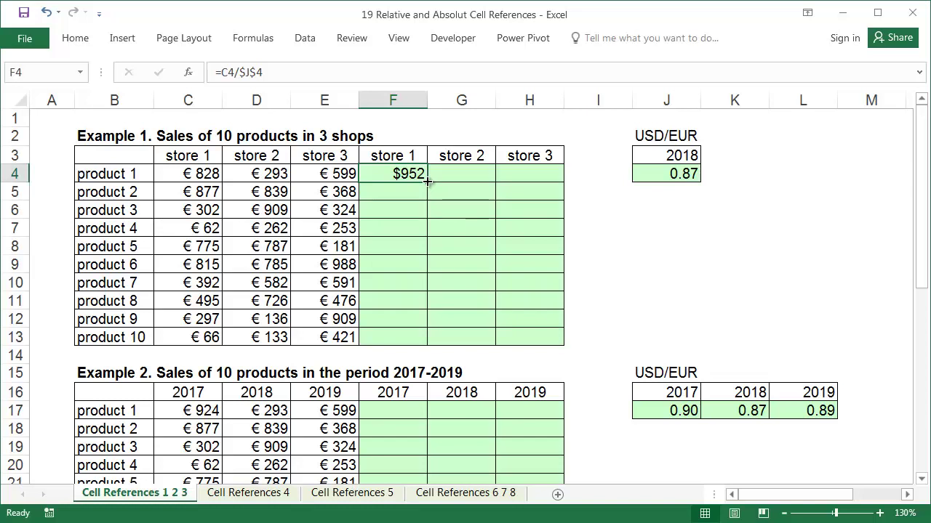
drag(428, 181, 565, 185)
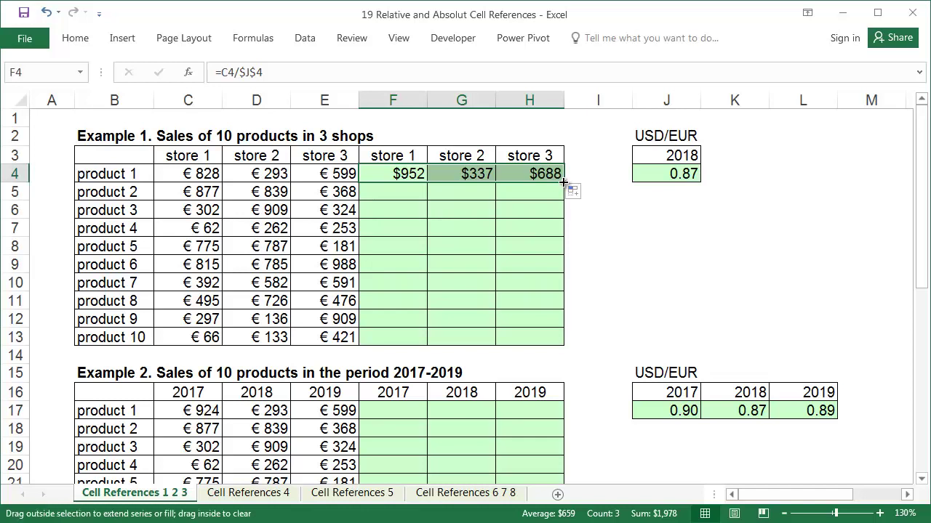
double_click(563, 182)
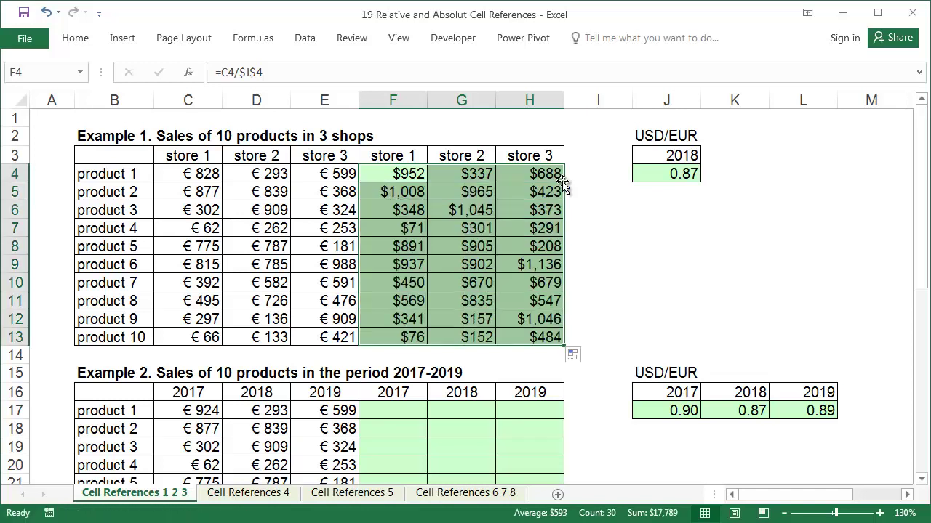
Check that the copied formulas in H12 and G10 still divide by $J$4
double_click(544, 318)
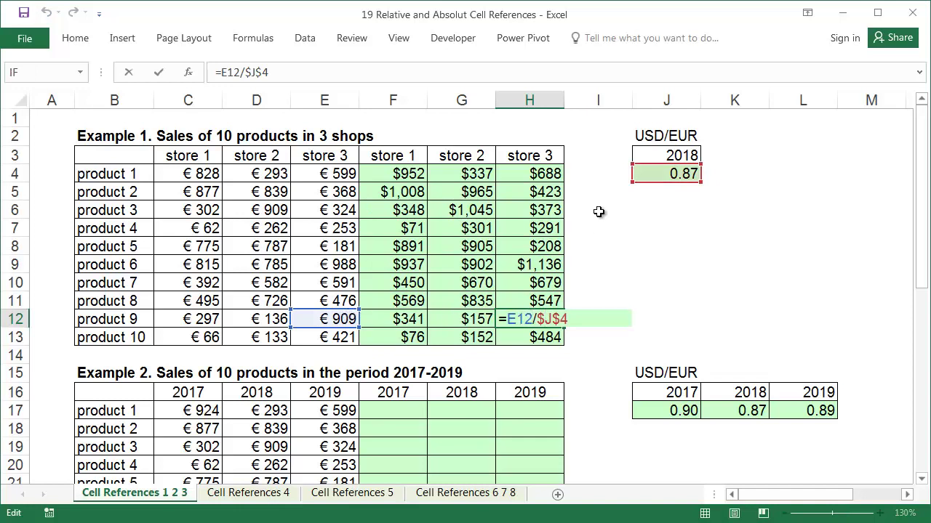
click(469, 285)
double_click(456, 284)
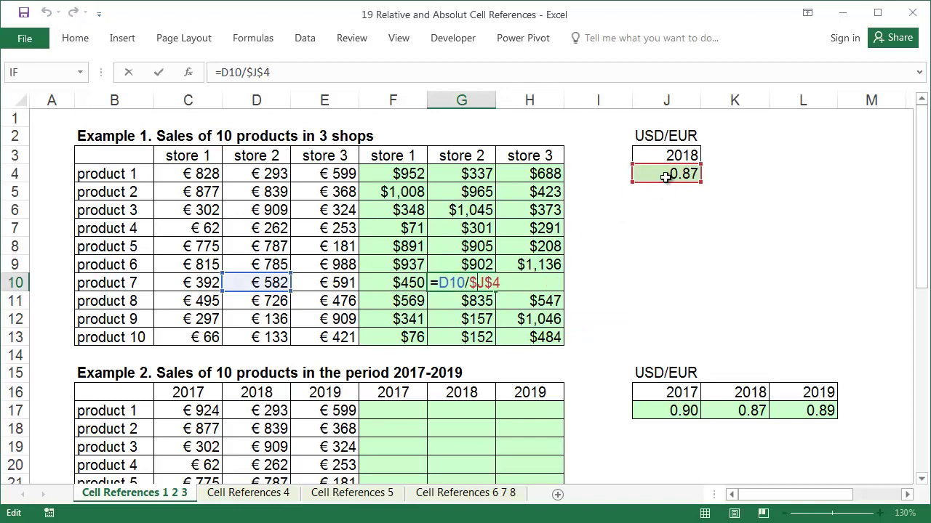
key(ctrl+Return)
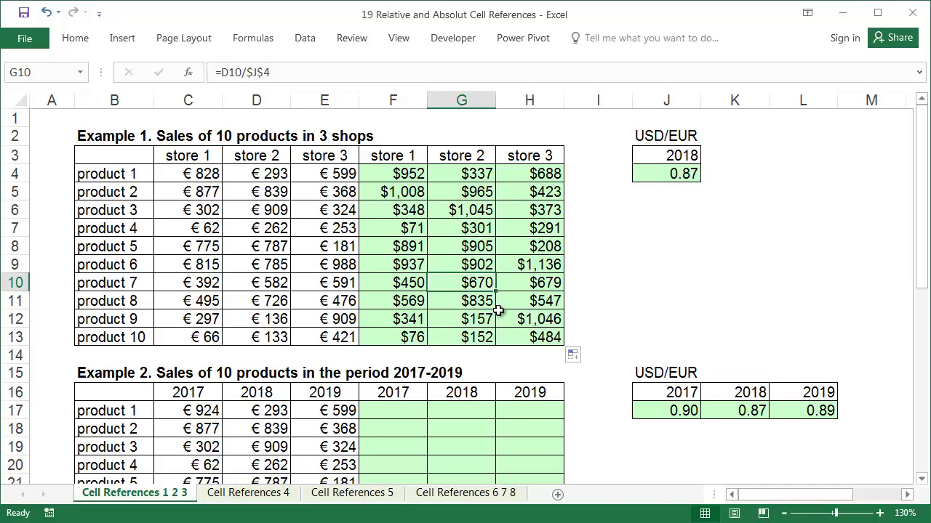
click(531, 333)
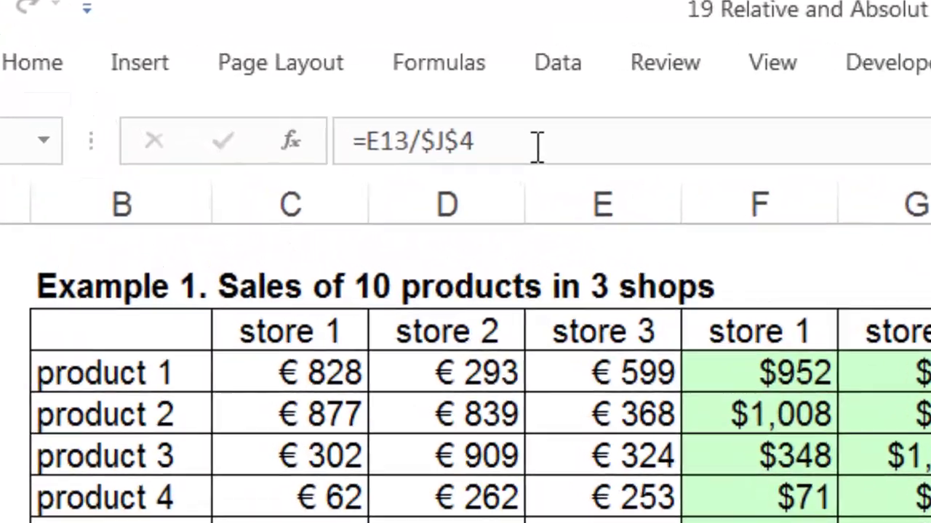
Cycle H13's rate reference through J$4, $J4 and J4, ending back at =E13/$J$4
click(363, 93)
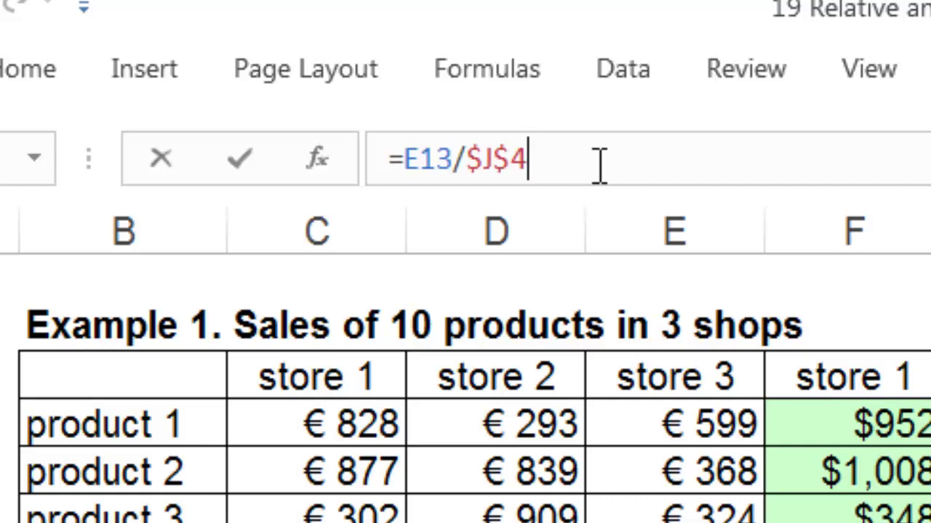
key(F4)
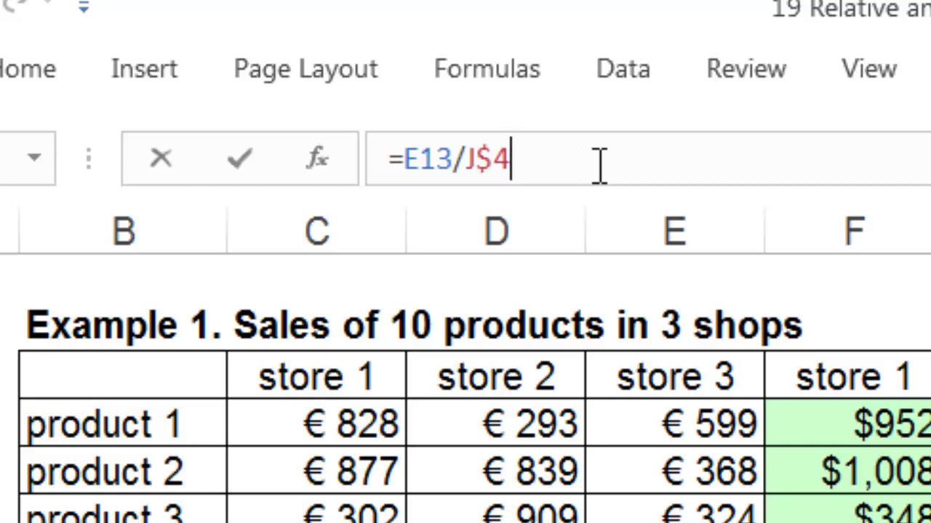
key(F4)
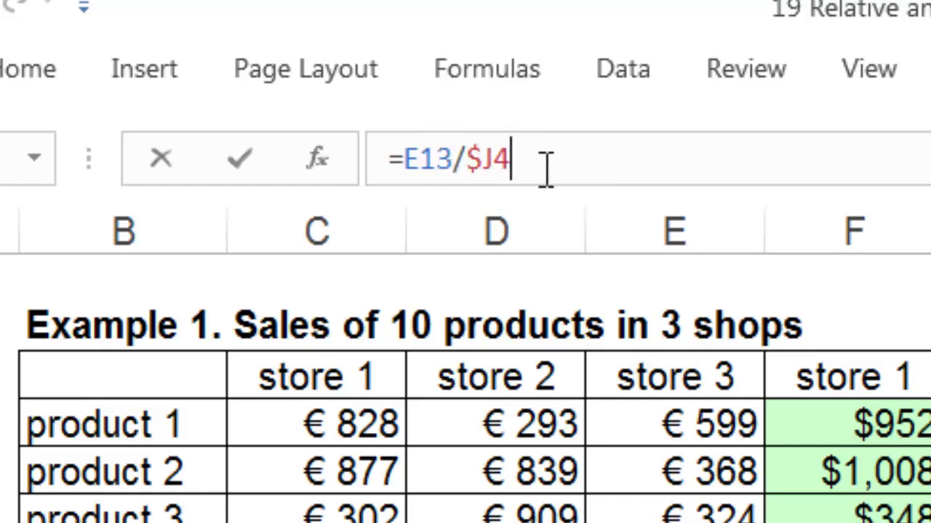
key(F4)
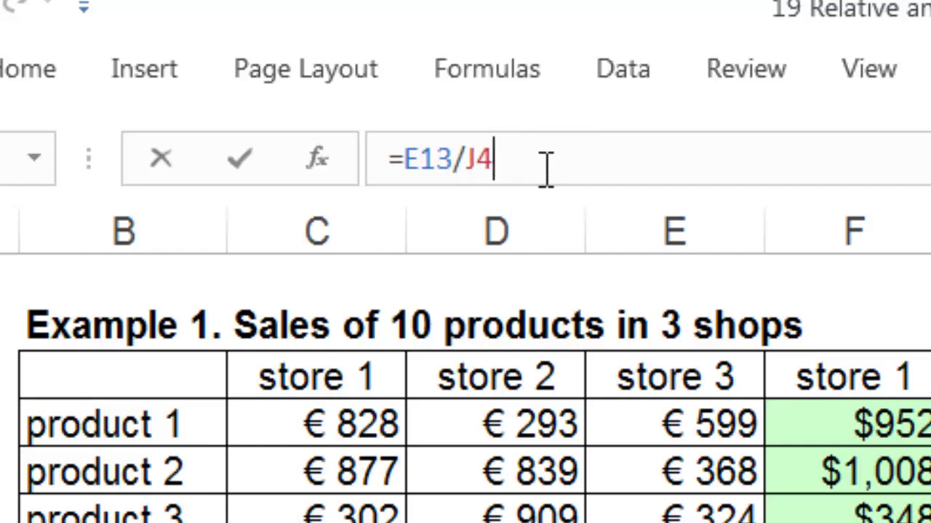
key(F4)
key(F4)
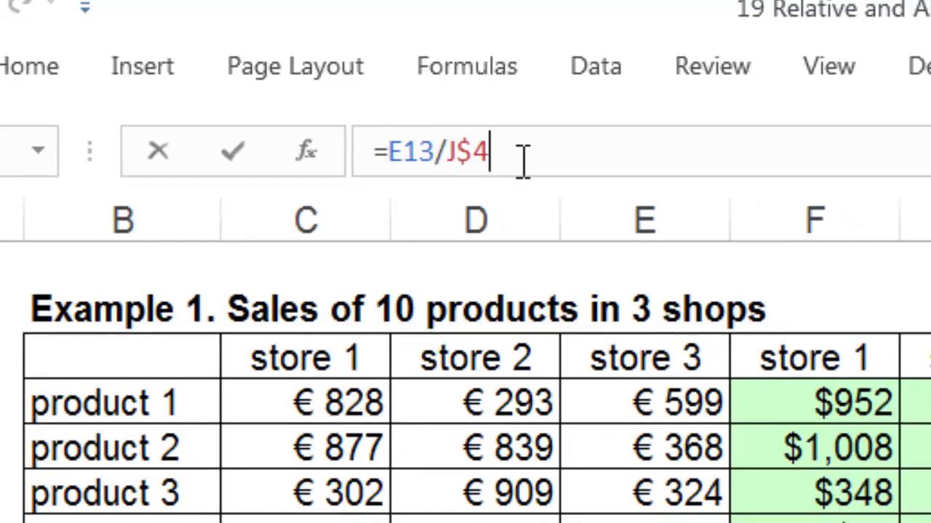
key(F4)
key(F4)
key(F4)
key(F4)
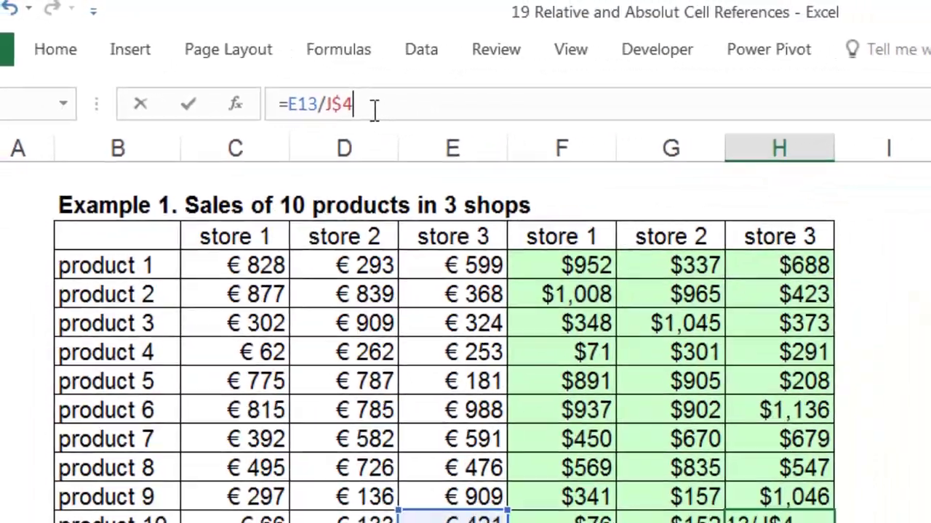
key(F4)
key(F4)
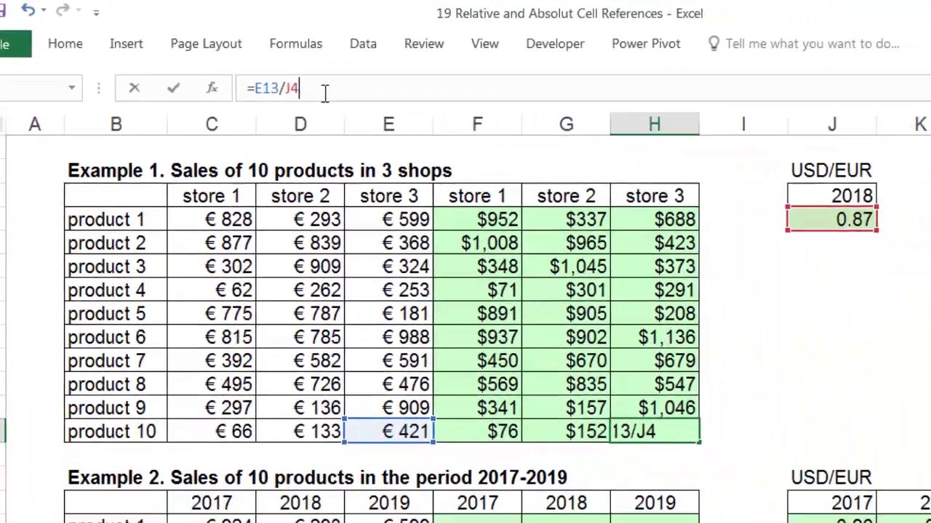
key(F4)
key(F4)
key(F4)
key(F4)
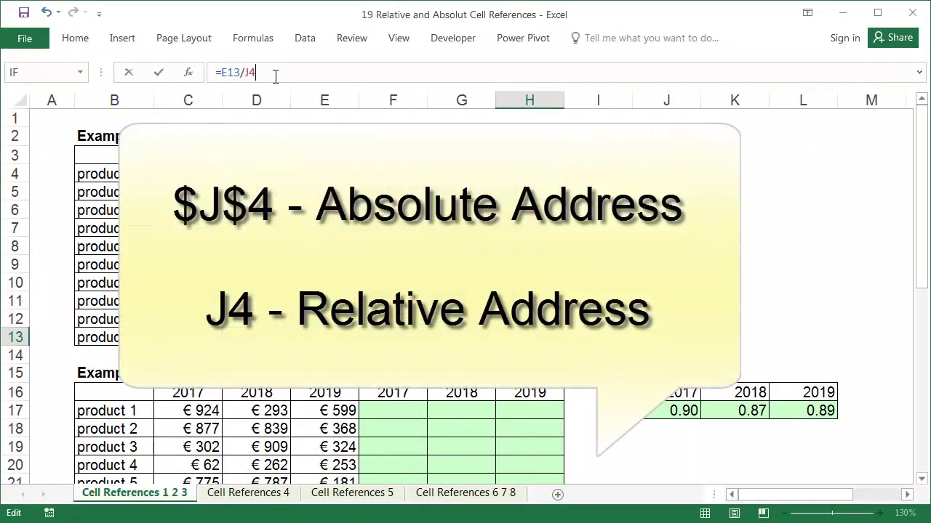
key(F4)
key(F4)
key(F4)
key(F4)
key(F4)
key(F4)
key(F4)
key(F4)
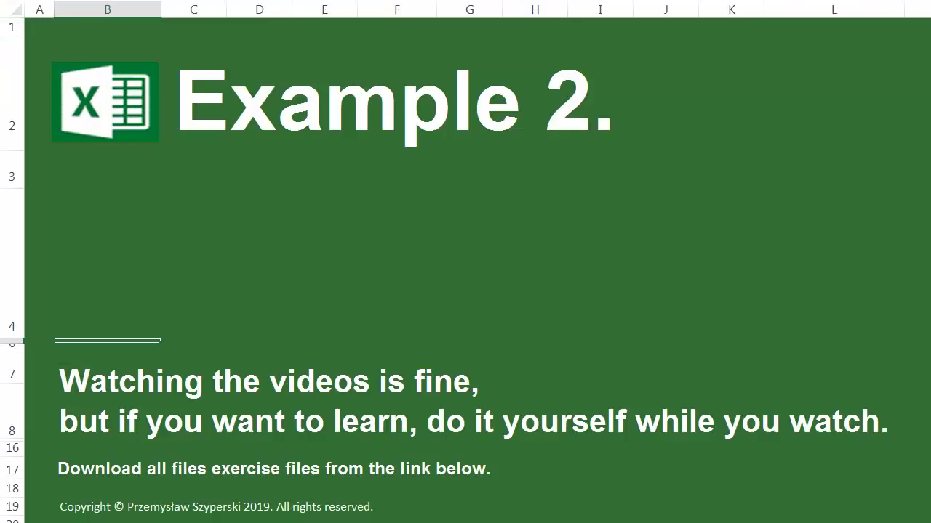
Start F17's formula as =C17/J17, dividing product 1's 2017 sales by the 2017 rate
click(478, 393)
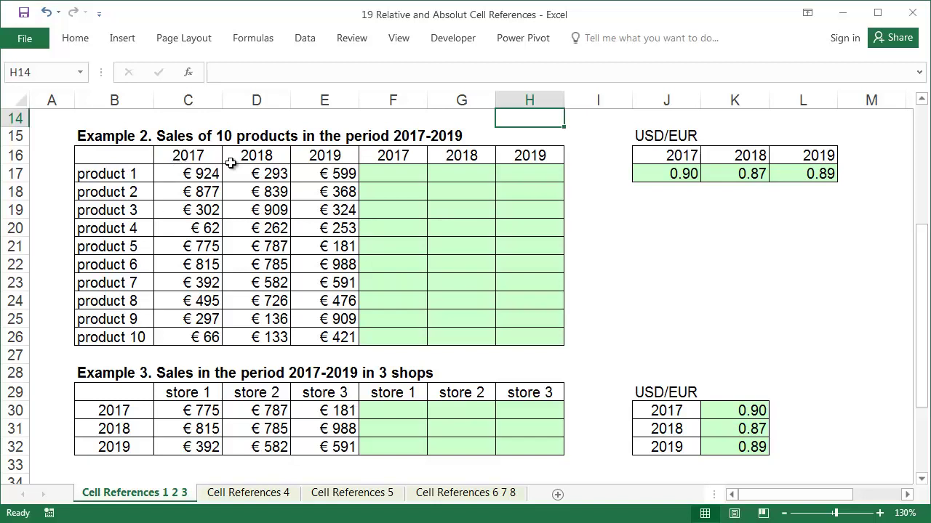
click(377, 172)
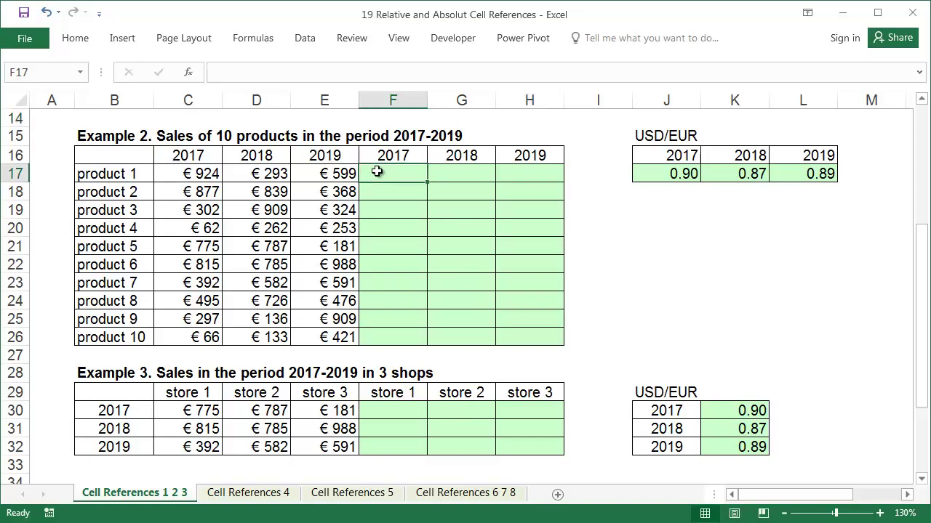
text(=)
key(Left)
key(Left)
key(Left)
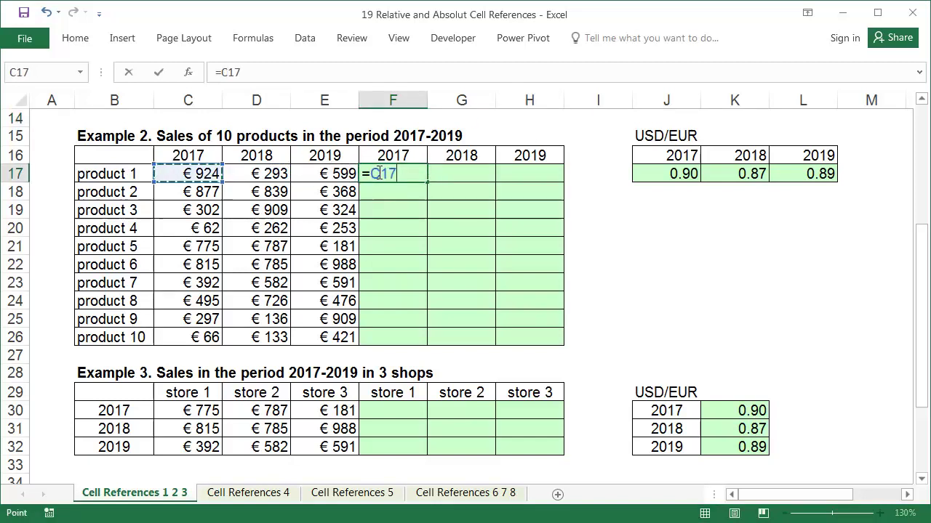
text(/)
key(Right)
key(Right)
key(Right)
key(Right)
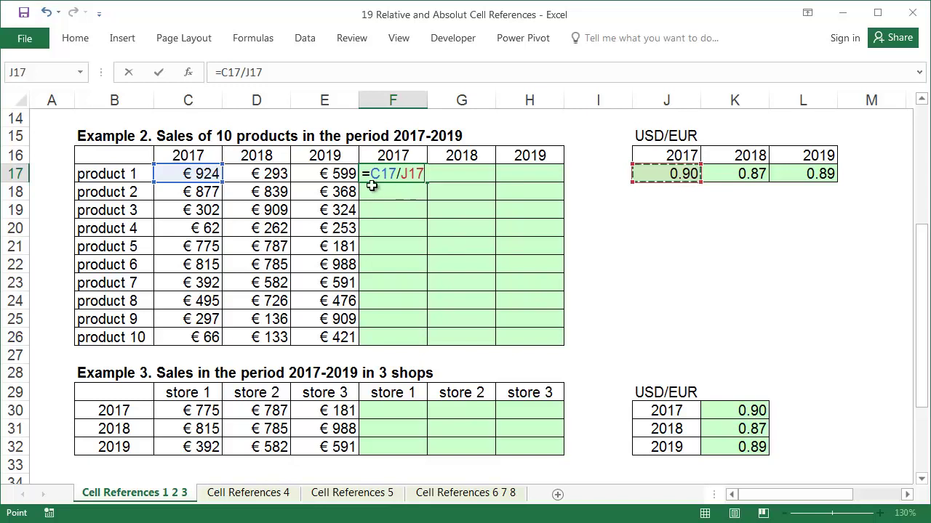
Lock the row of F17's rate reference so the formula reads =C17/J$17
click(428, 173)
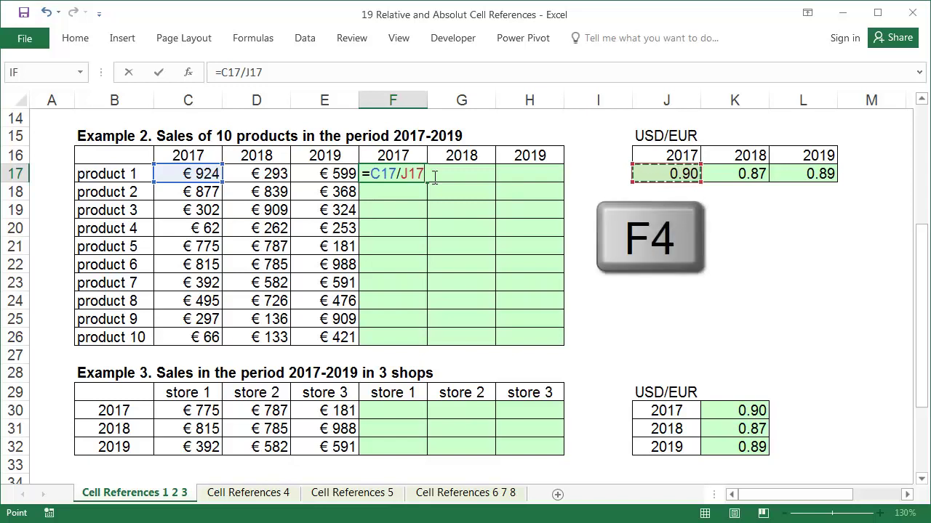
key(F4)
key(F4)
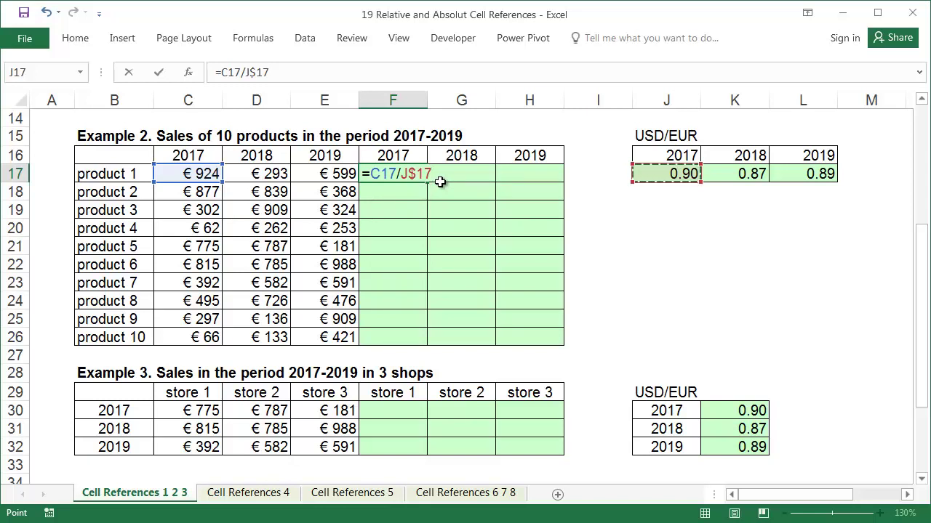
Commit =C17/J$17 in F17 and fill it across to H17 and down to row 26
key(Return)
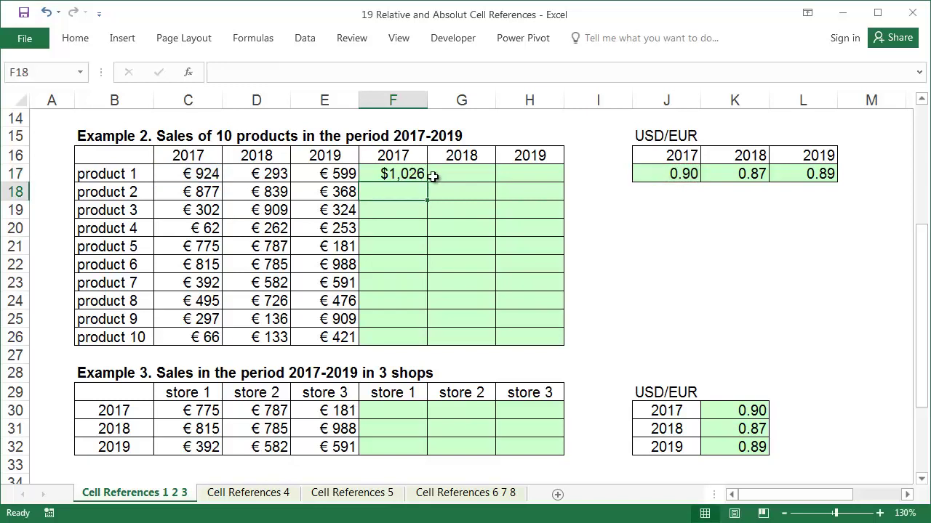
click(423, 181)
drag(426, 182, 566, 348)
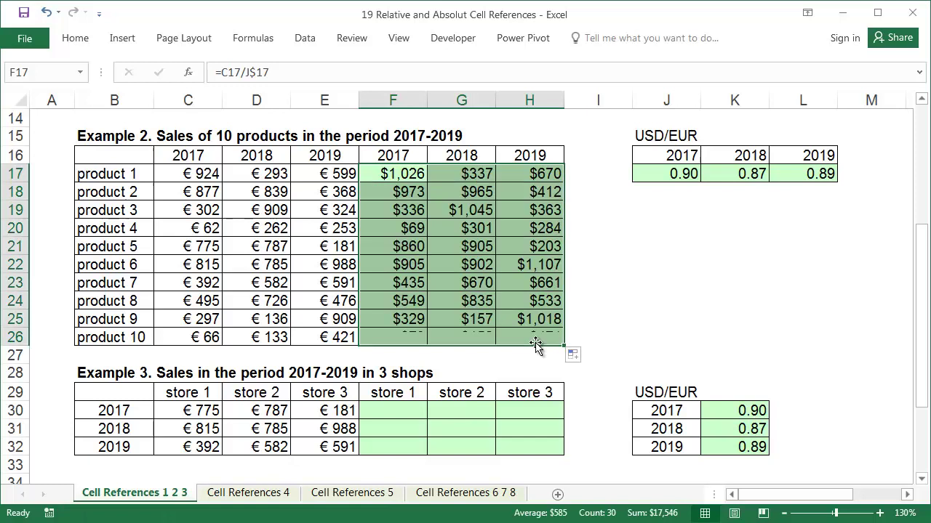
Check the mixed-reference formulas copied into H26, G24 and F21
click(547, 337)
double_click(546, 337)
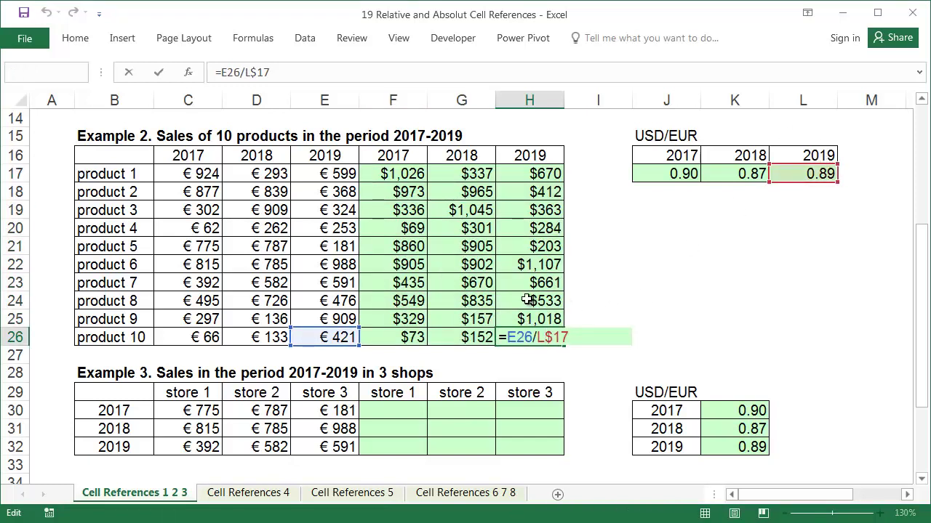
key(Escape)
double_click(489, 300)
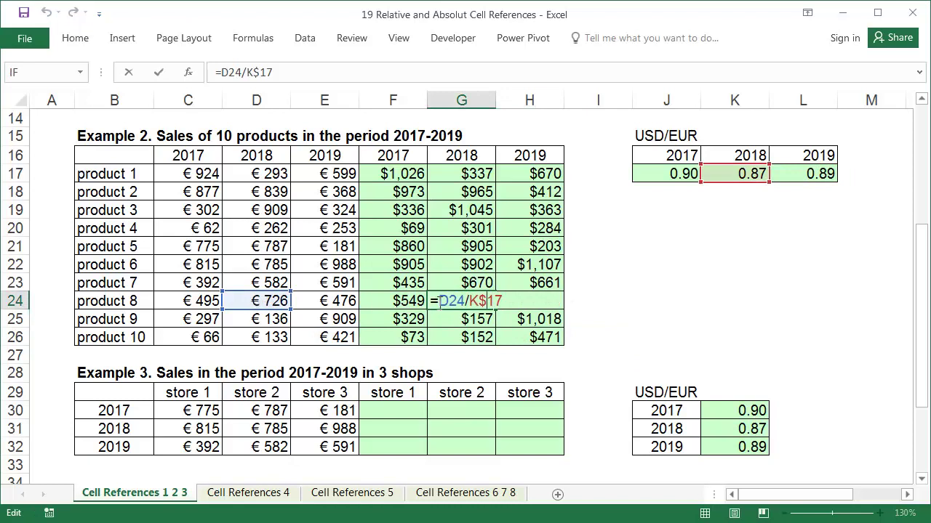
key(Escape)
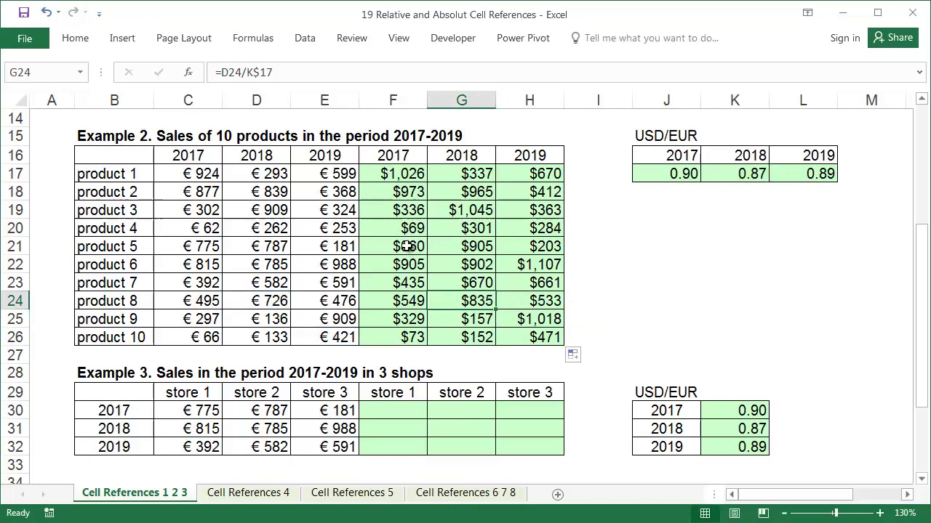
double_click(396, 246)
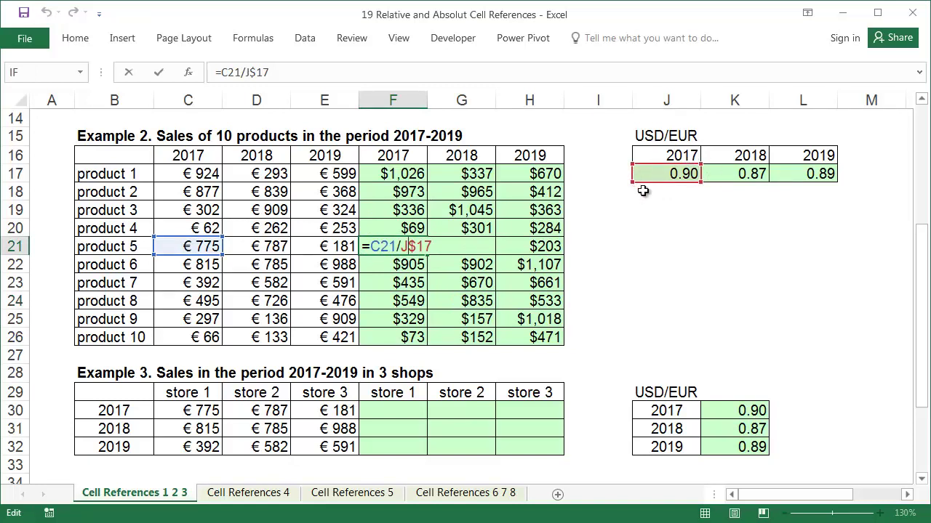
key(Return)
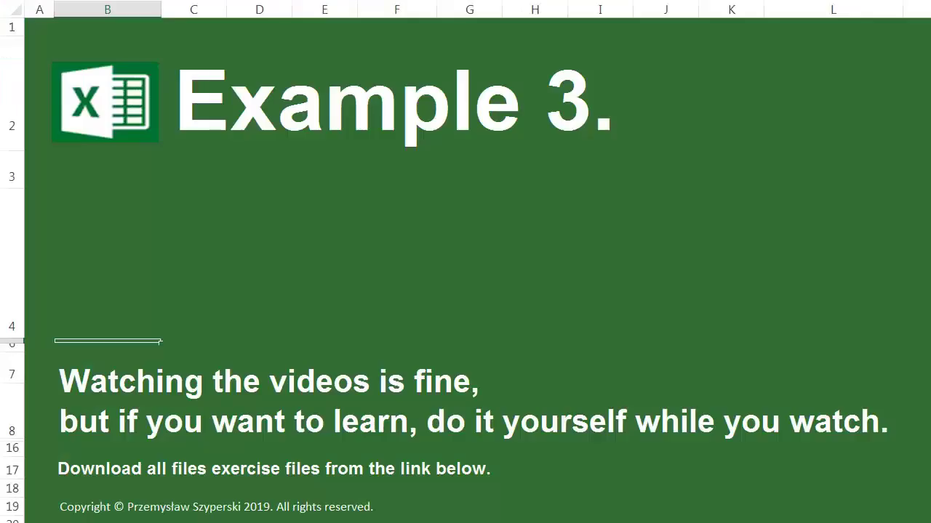
Enter =C30/$K30 in F30, locking the rate reference's column
click(479, 391)
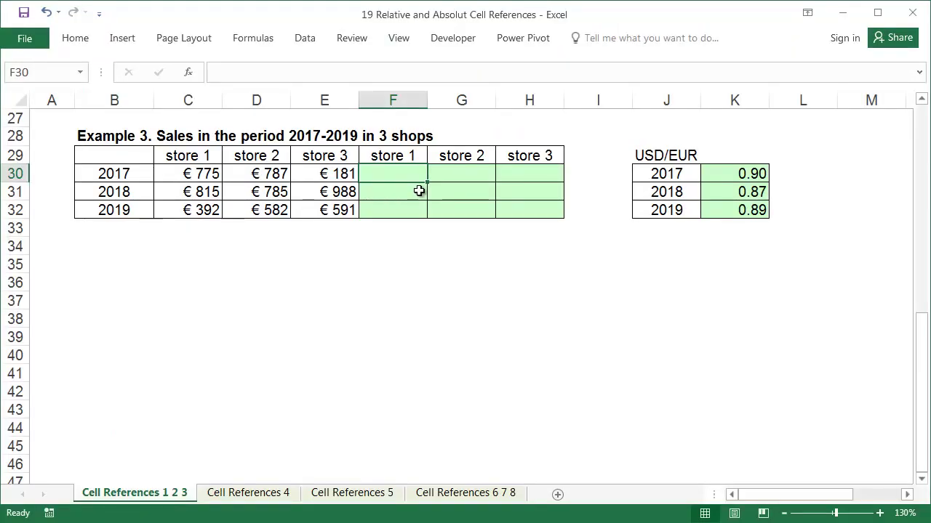
text(=)
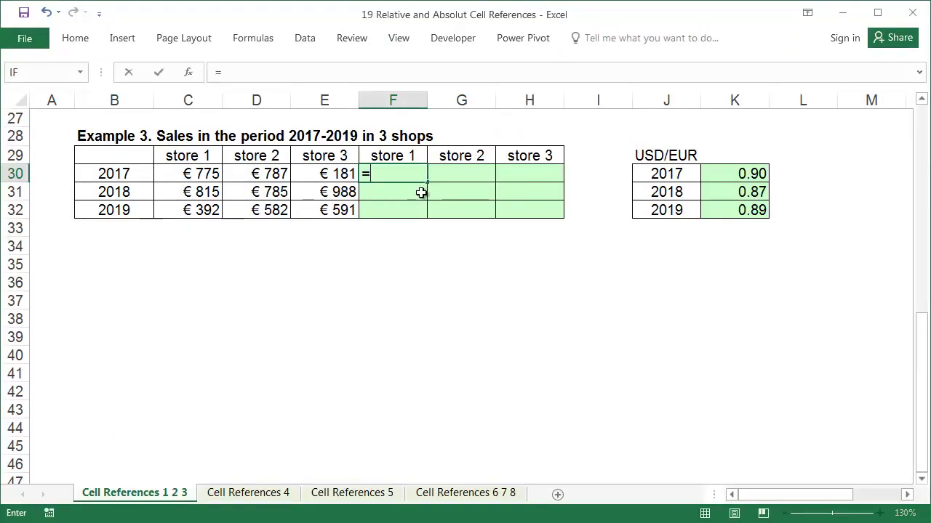
key(Left)
key(Left)
key(Left)
text(/)
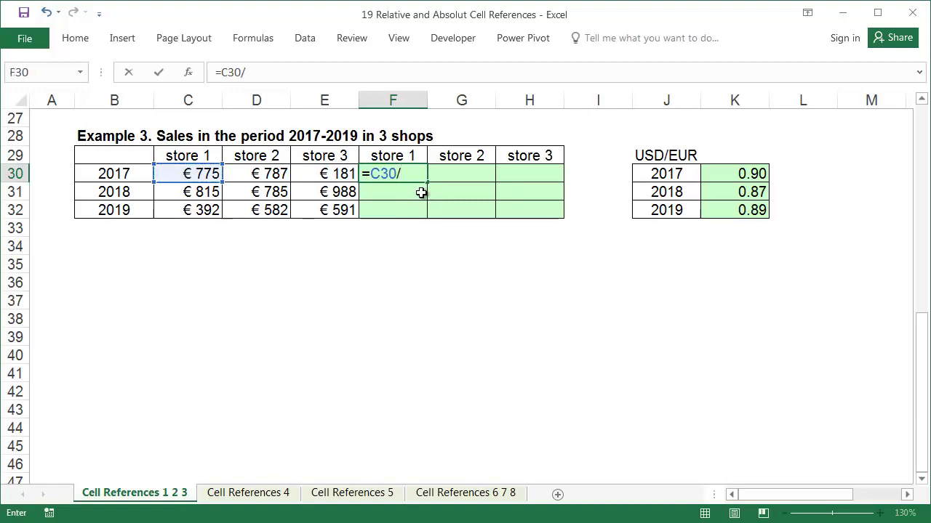
key(Right)
key(Right)
key(Right)
key(Right)
key(Right)
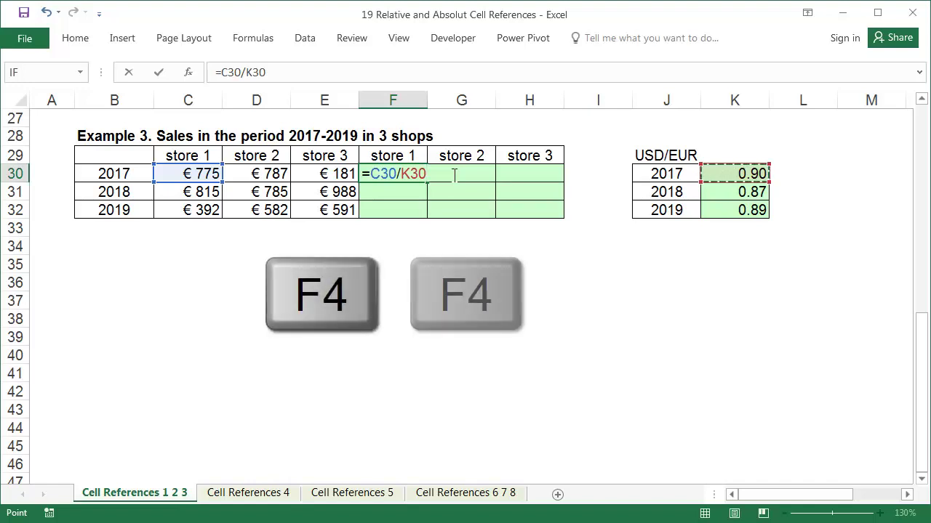
key(F4)
key(F4)
key(F4)
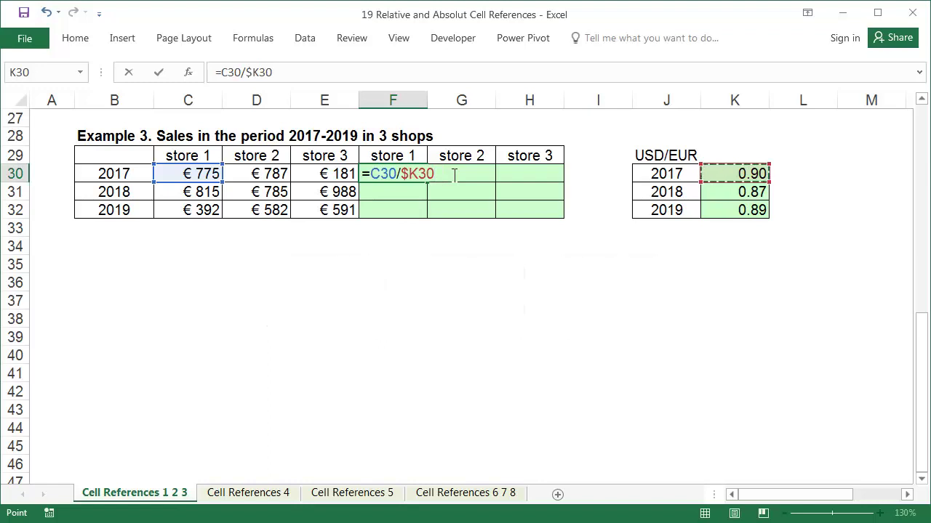
key(Return)
Fill F30's conversion formula across to H30 and down to row 32
click(422, 179)
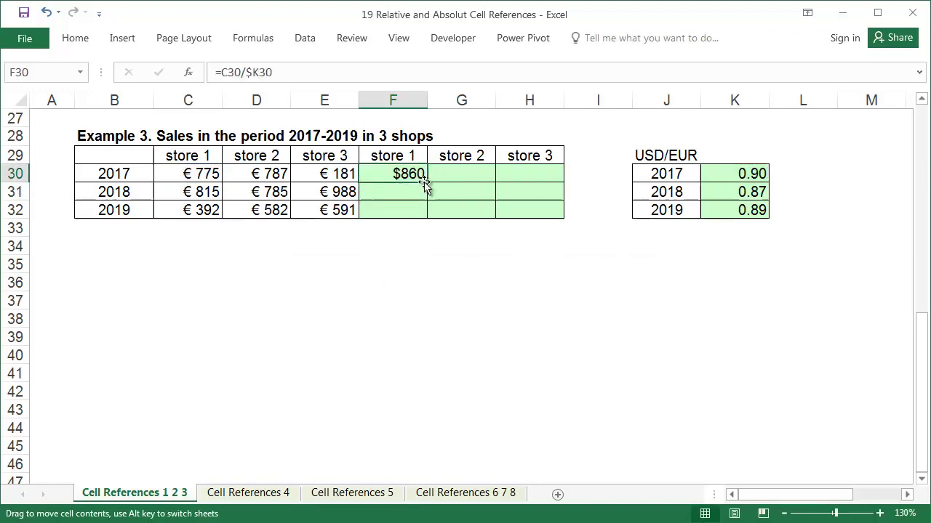
drag(427, 181, 565, 216)
double_click(547, 210)
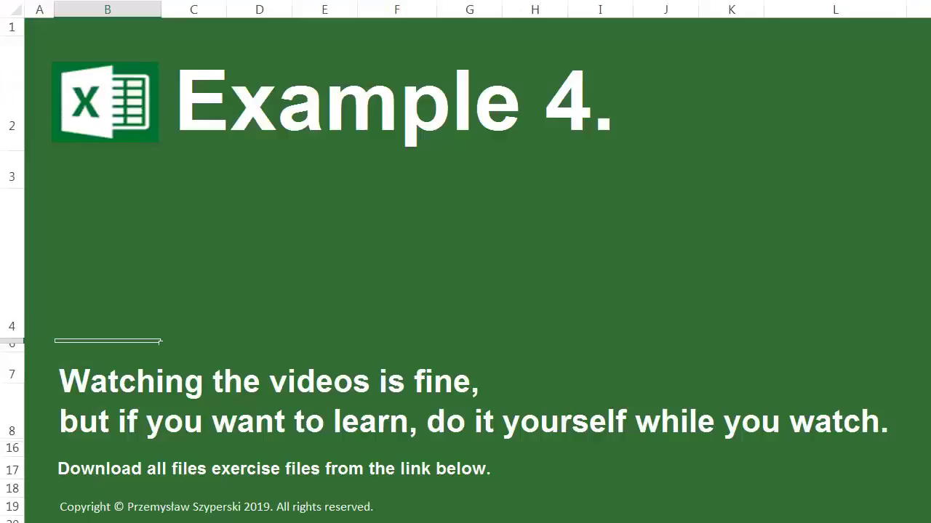
Total 2018 sales with =SUM(C5:C14) in C15 (10,288) and copy it to D15
click(480, 392)
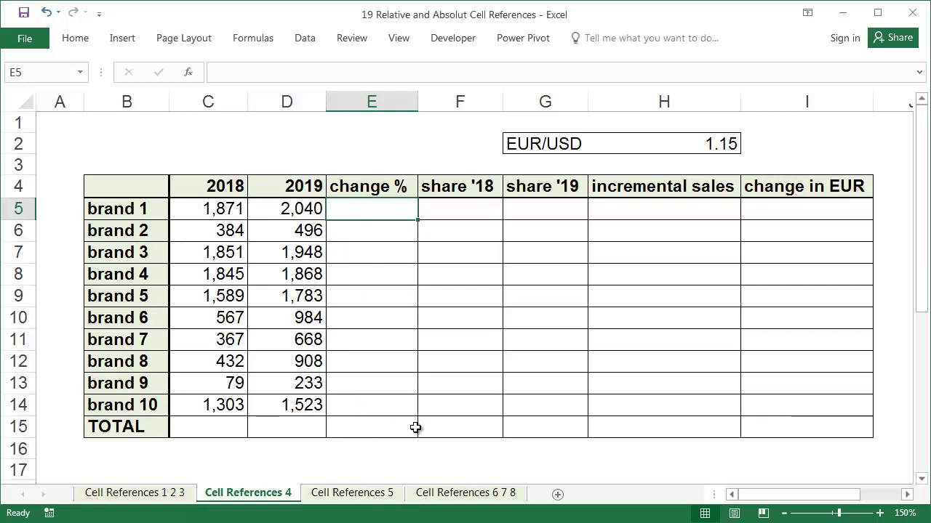
click(238, 425)
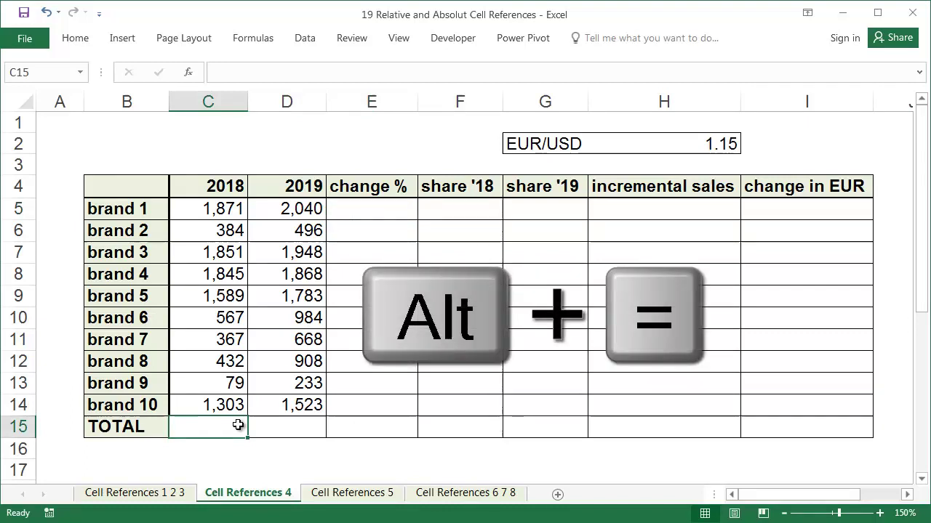
key(alt+equal)
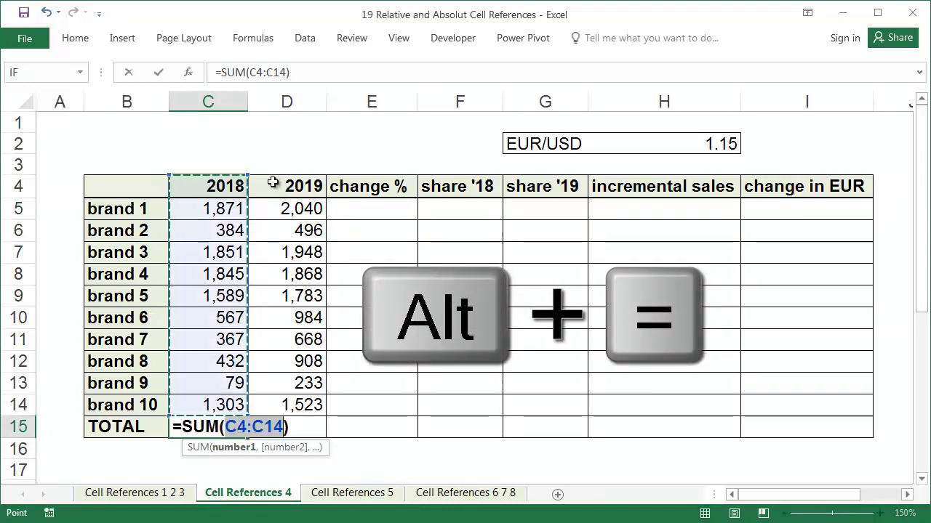
drag(247, 177, 245, 192)
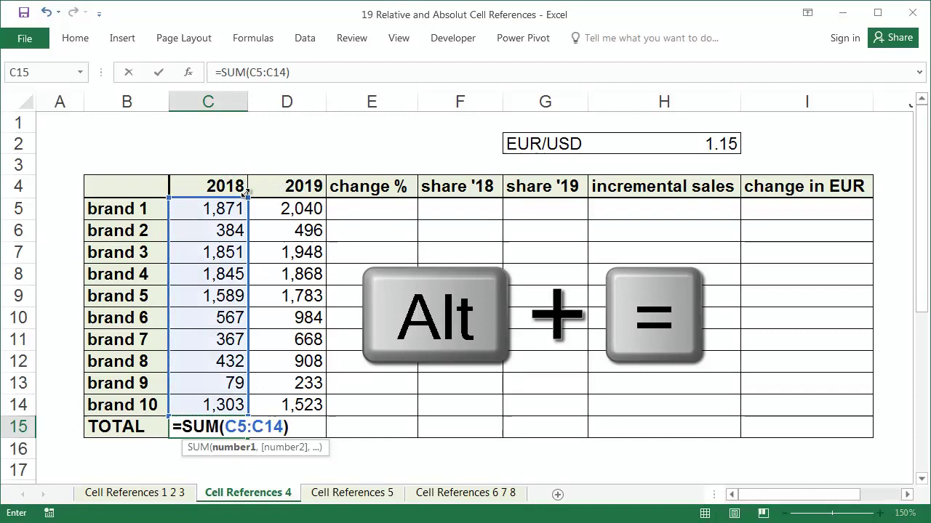
key(Return)
click(246, 431)
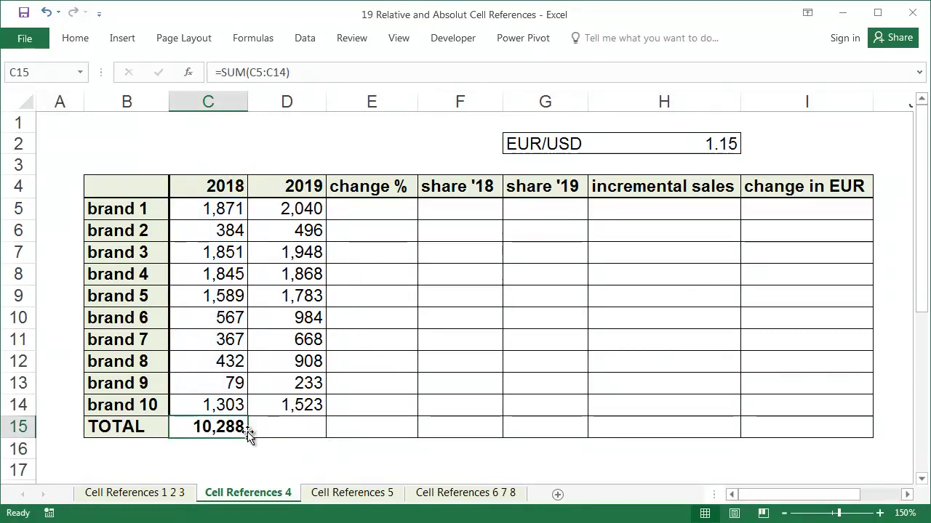
drag(247, 439, 314, 439)
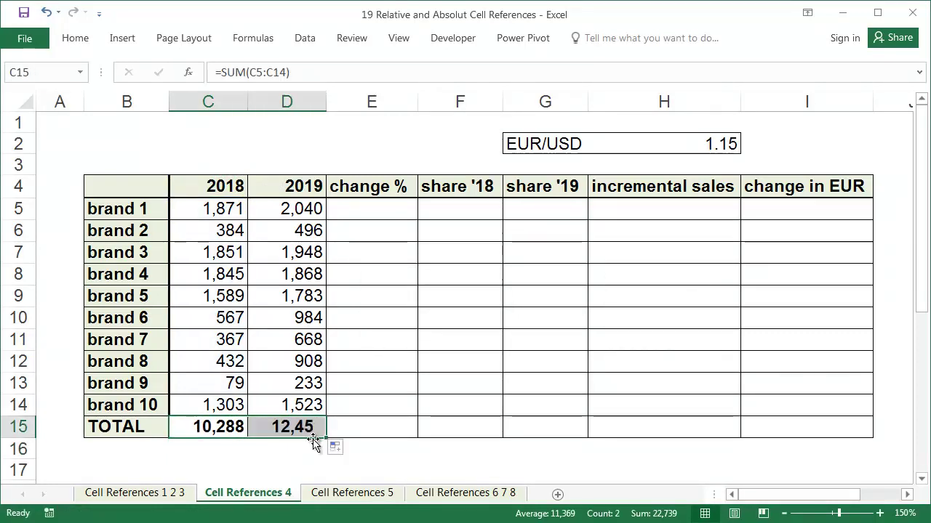
Enter brand 1's growth formula =D5/C5-1 in E5
click(365, 210)
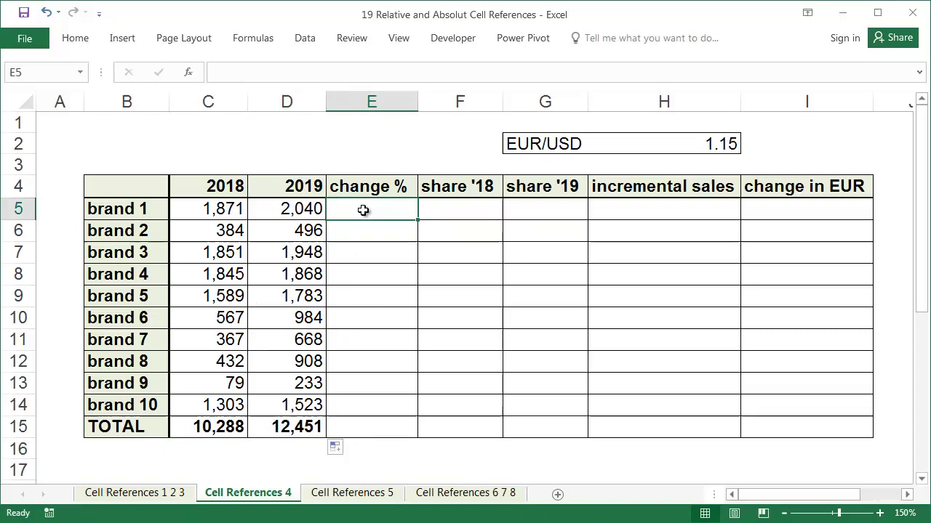
text(=)
key(Left)
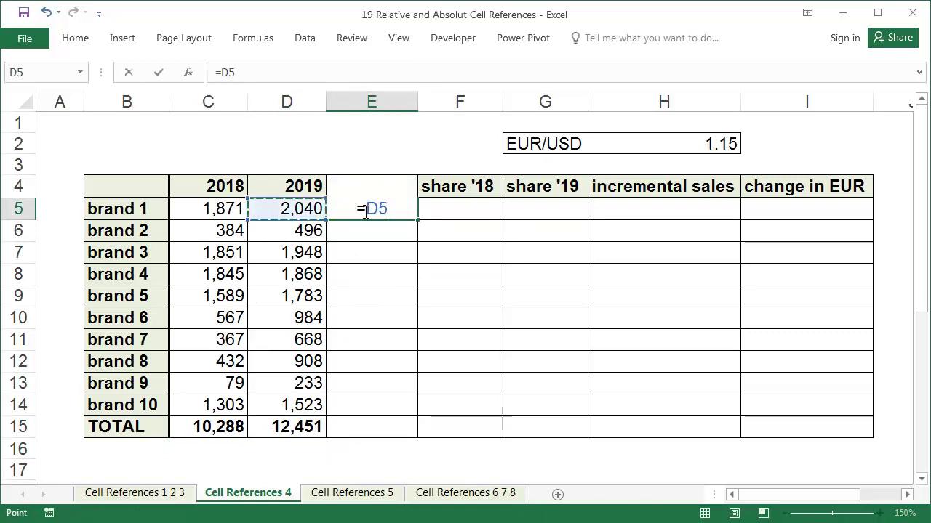
text(/)
key(Left)
key(Left)
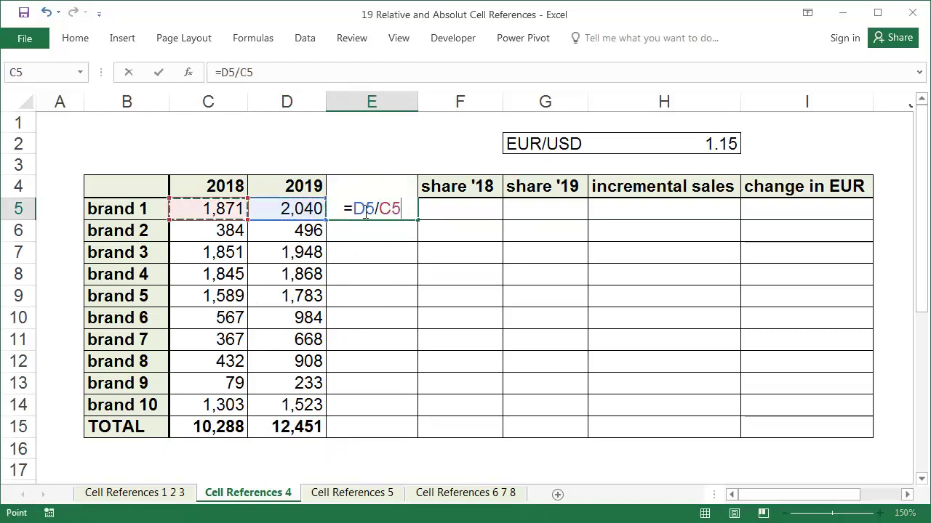
text(-1)
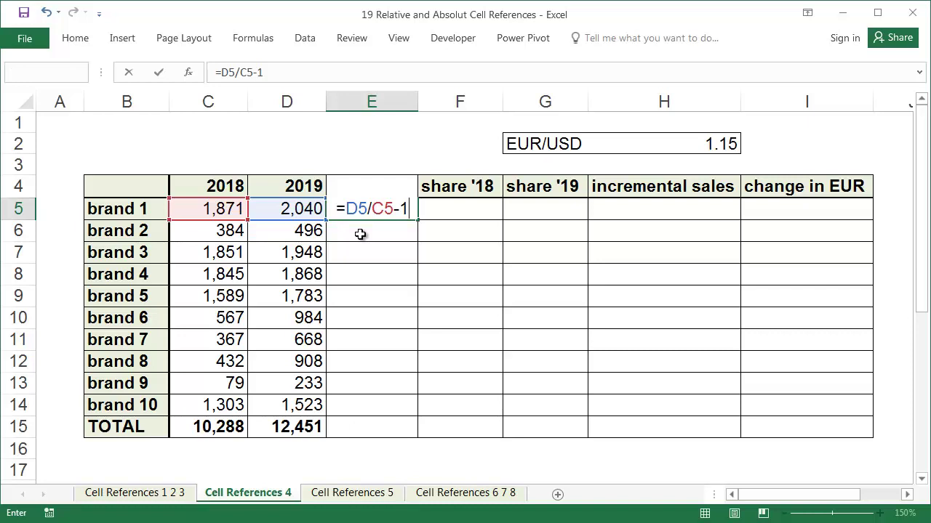
key(Return)
Fill the growth formula down to E15, giving 21% for TOTAL
click(414, 207)
drag(418, 218, 417, 433)
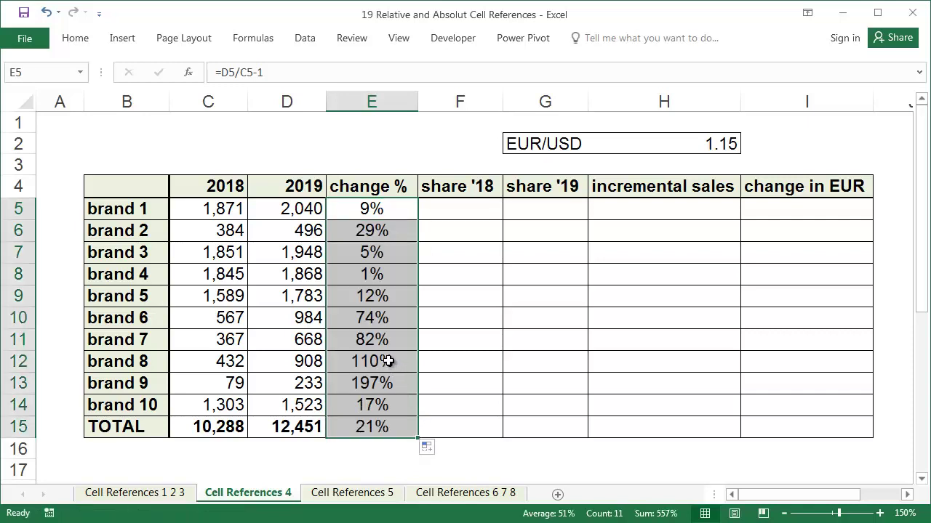
double_click(387, 362)
Enter =C5/C$15 in F5 for brand 1's 2018 share of the total
click(451, 212)
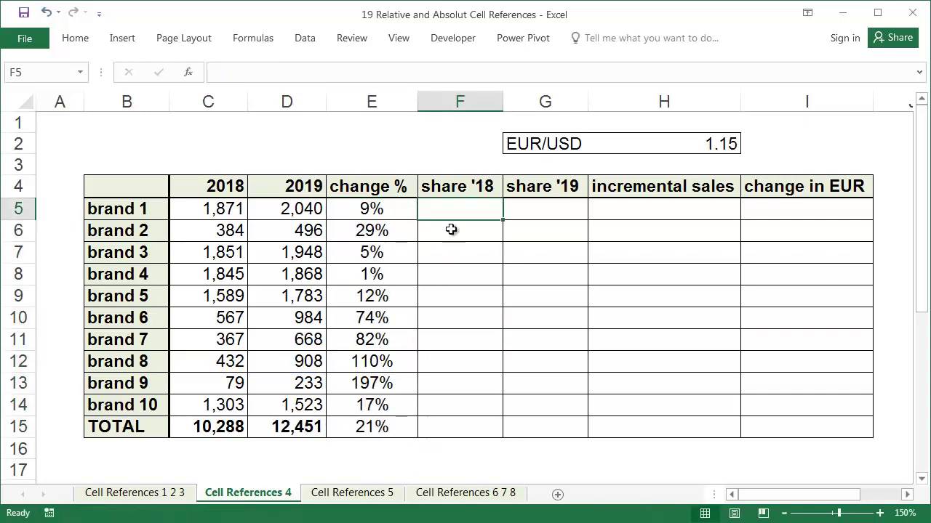
text(=)
key(Left)
key(Left)
key(Left)
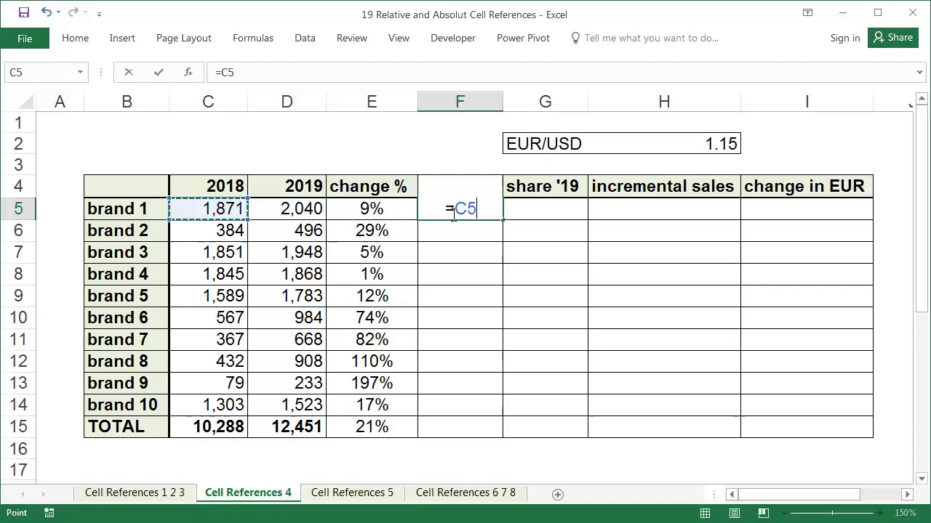
text(/)
key(Left)
key(Left)
key(Left)
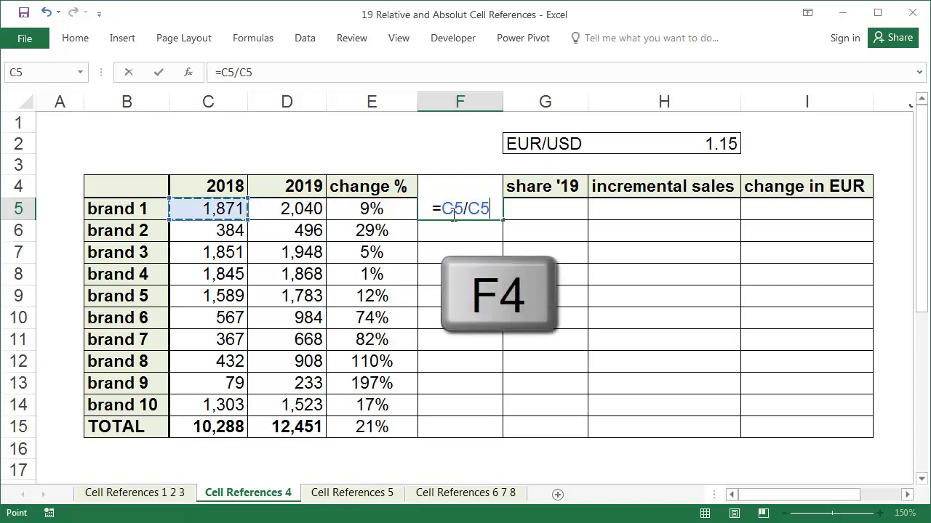
key(Down)
key(Down)
key(Down)
key(Down)
key(Down)
key(Down)
key(Down)
key(Down)
key(Down)
key(Down)
key(F4)
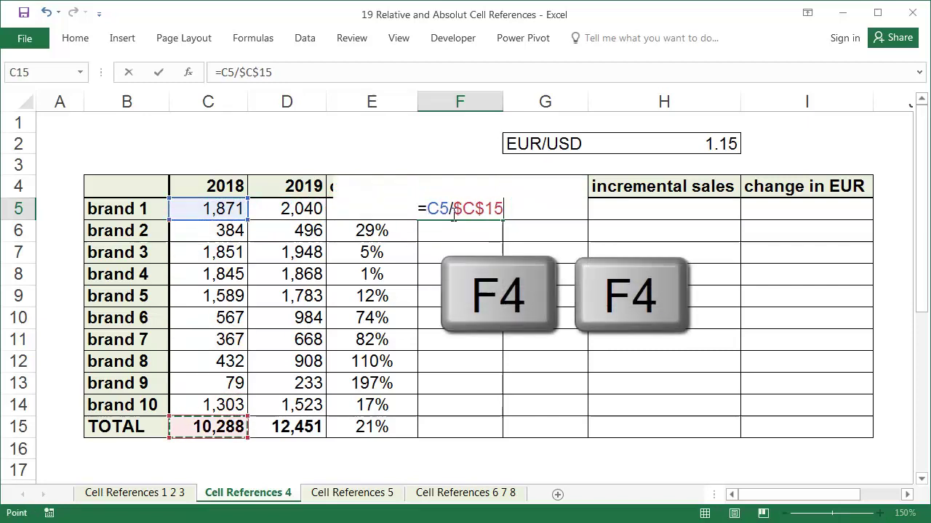
key(F4)
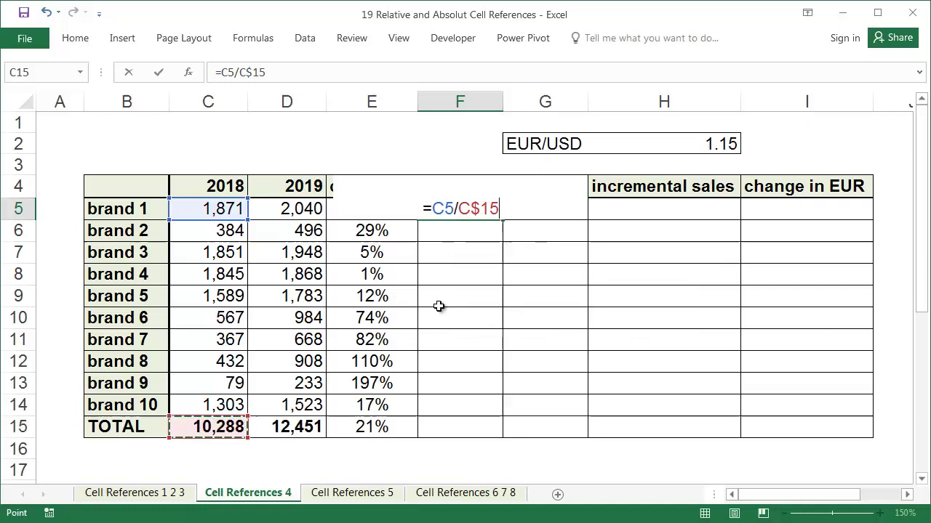
key(Return)
Fill the share formula right into G5 and down both share columns to row 15
click(482, 211)
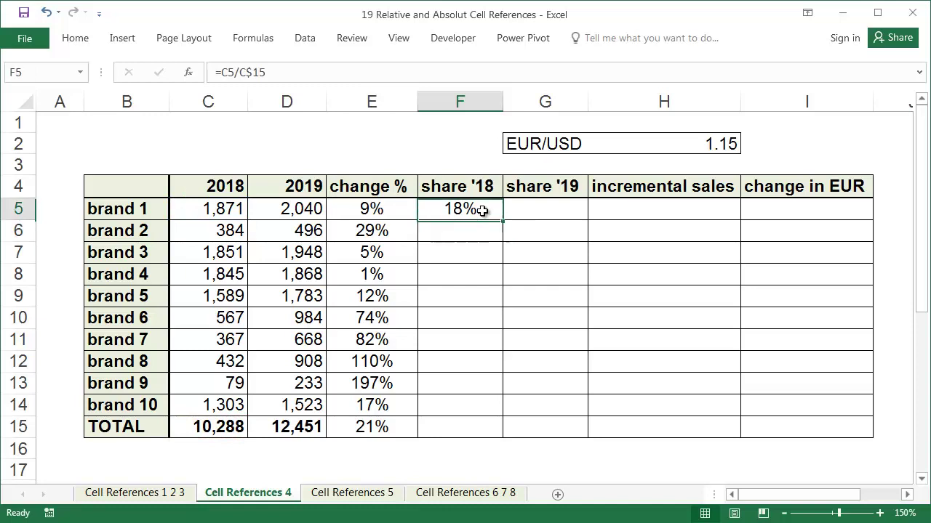
drag(502, 219, 582, 429)
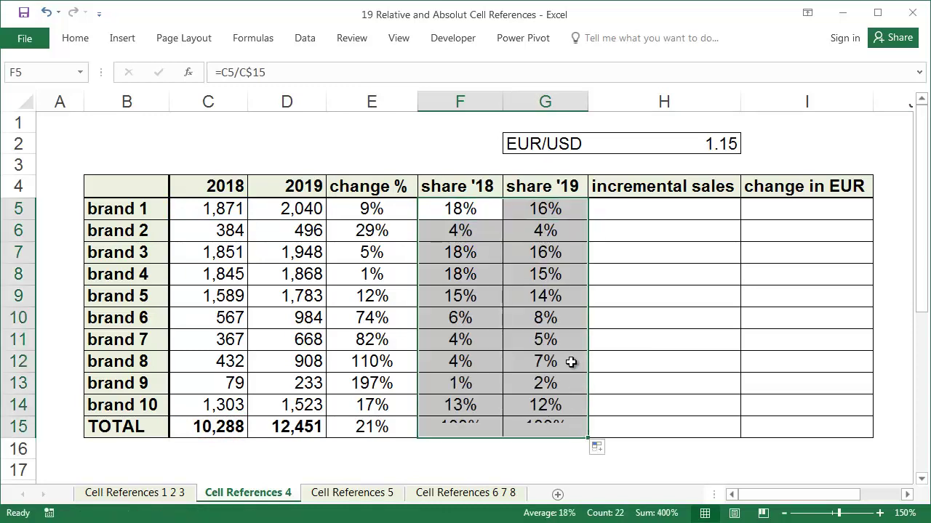
click(559, 338)
Enter =D5-C5 in H5 for brand 1's incremental sales of 169
click(621, 209)
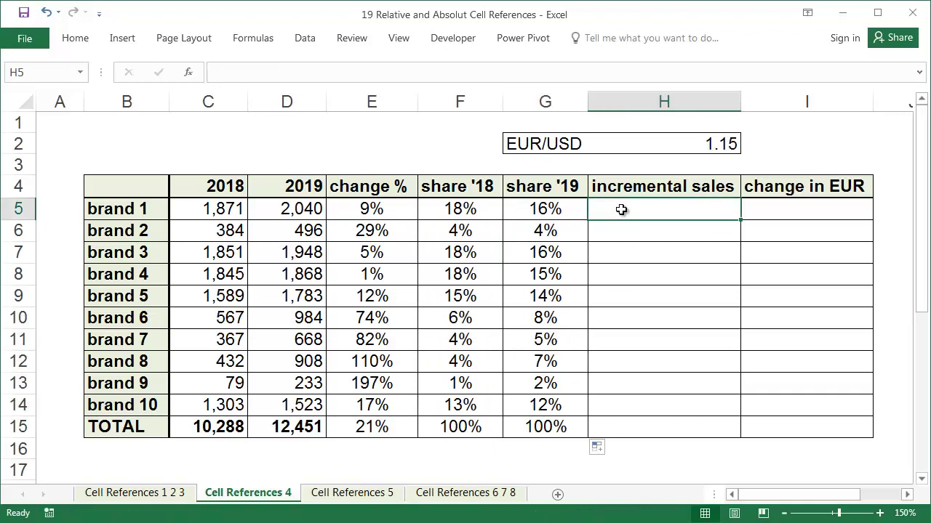
text(=)
key(Left)
key(Left)
key(Left)
key(Left)
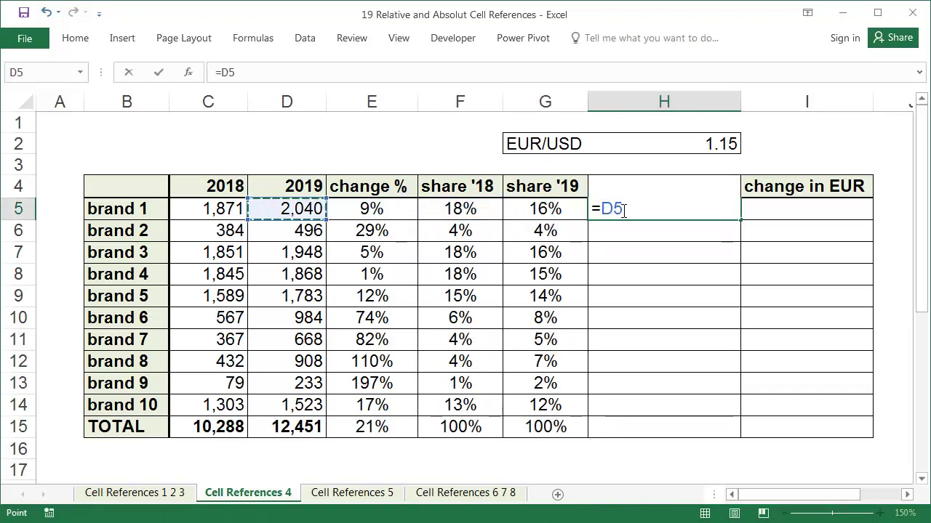
text(-)
key(Left)
key(Left)
key(Left)
key(Left)
key(Left)
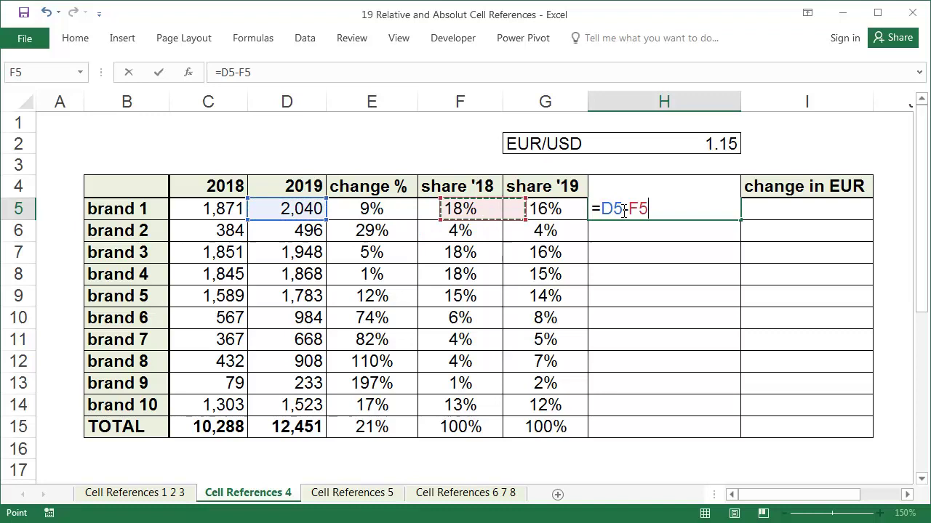
key(Return)
Fill the incremental formula down to H15, then check the formulas in H12 and H5
click(621, 210)
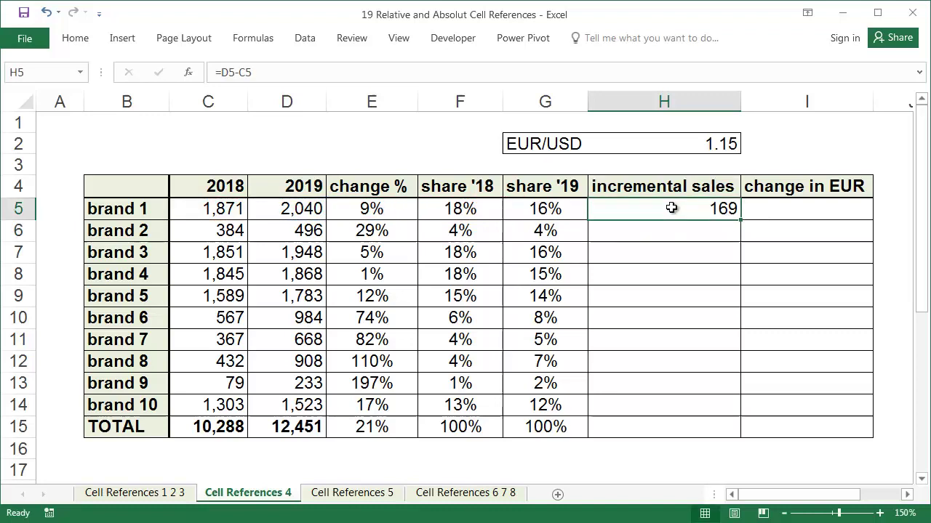
drag(740, 219, 733, 429)
double_click(711, 370)
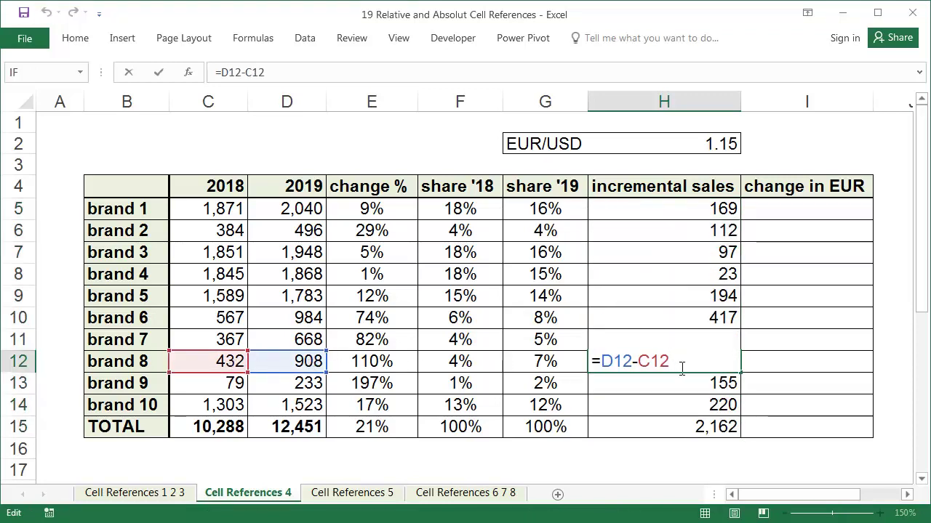
key(Escape)
double_click(689, 210)
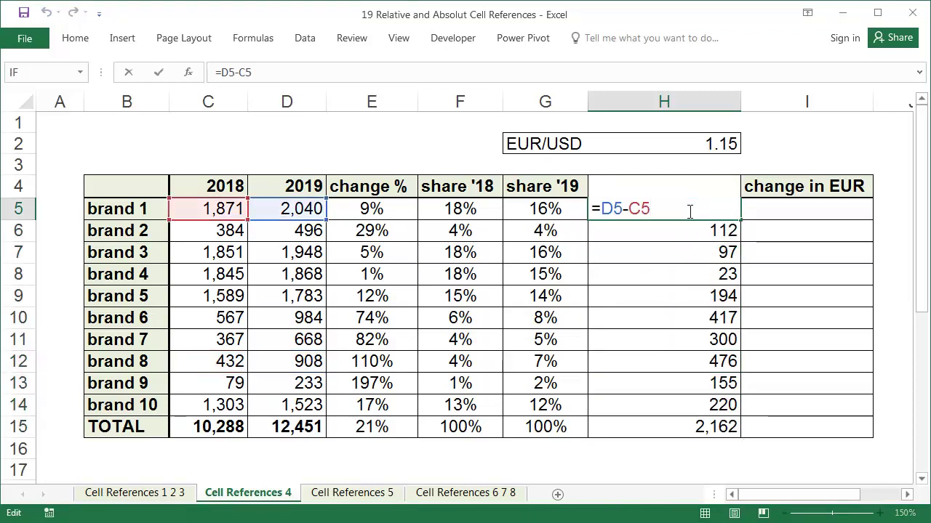
key(Escape)
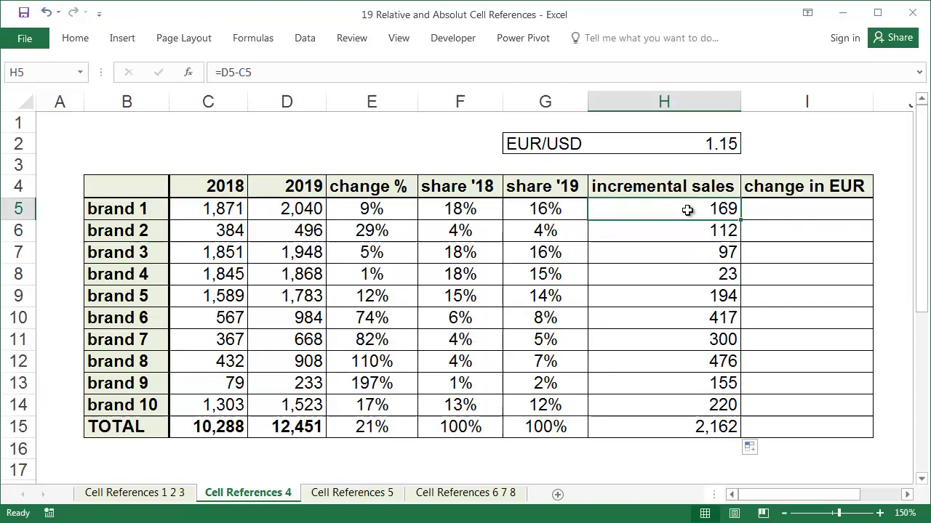
Enter =H5/H$2 in I5 for brand 1's change in EUR (147) and fill it down to I15
click(773, 206)
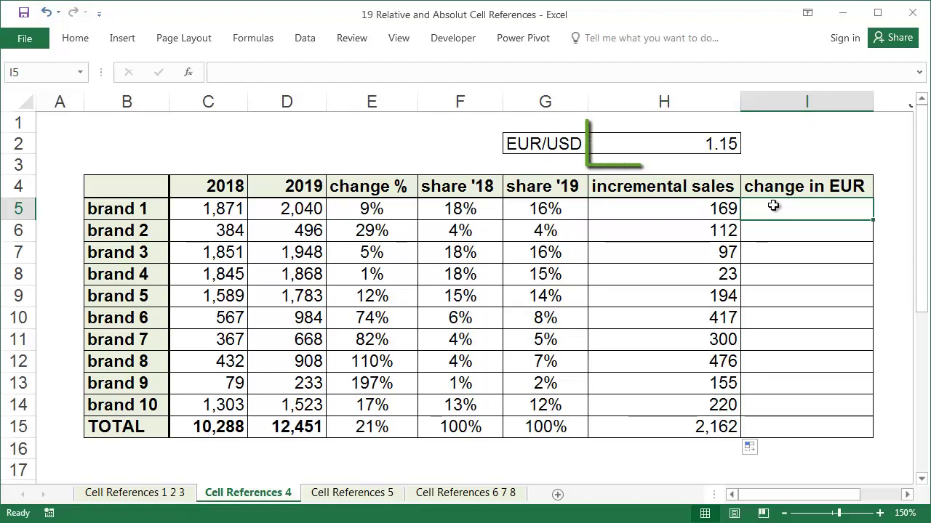
text(=)
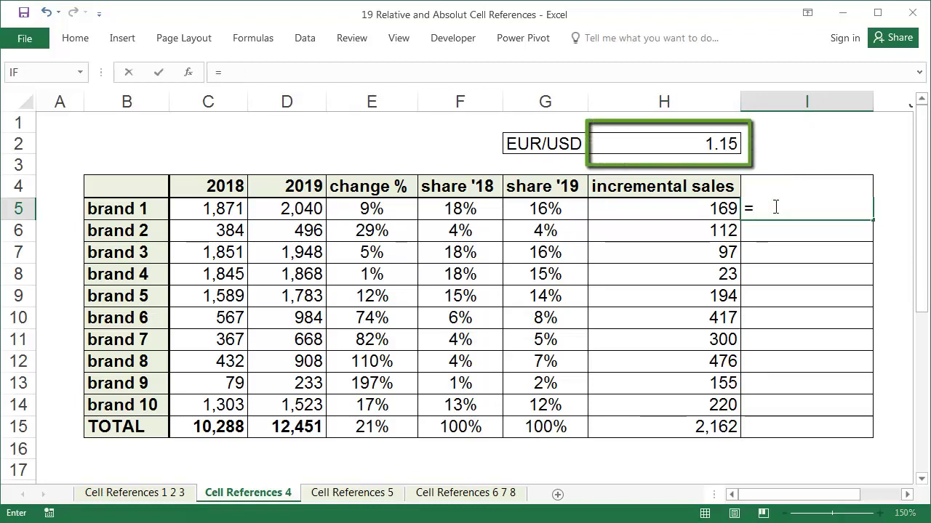
key(Left)
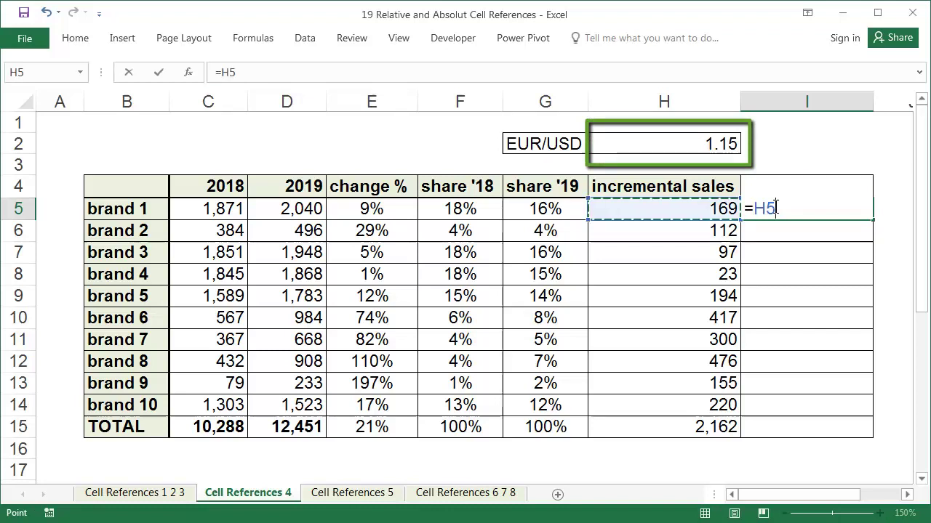
key(F2)
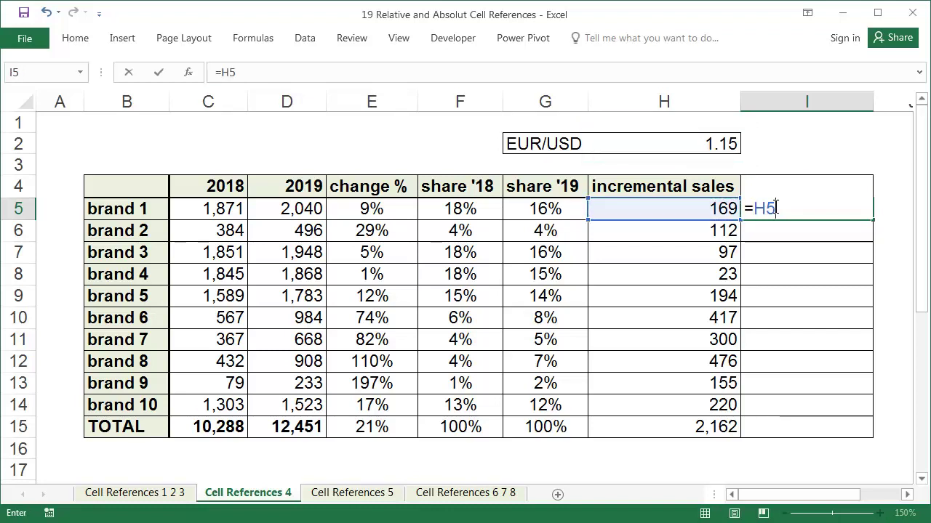
text(/)
key(Up)
key(Up)
key(Up)
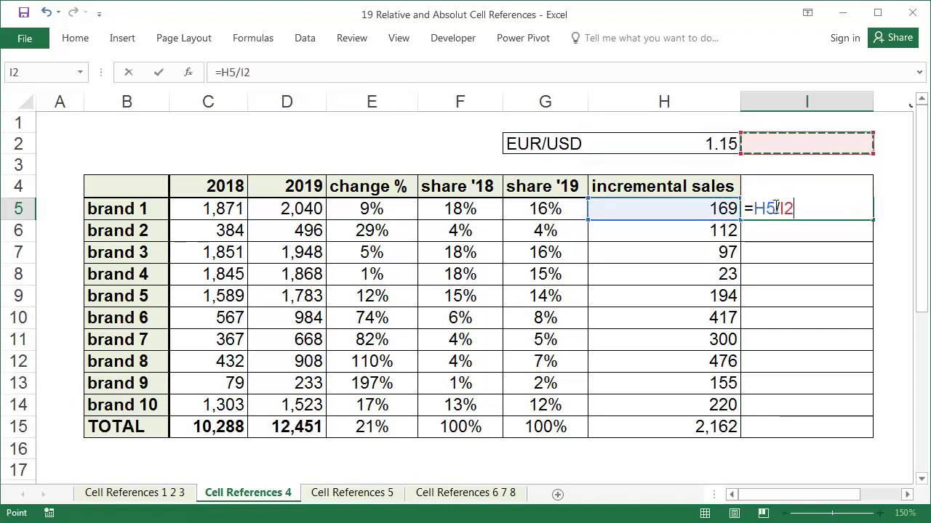
key(Left)
key(F4)
key(F4)
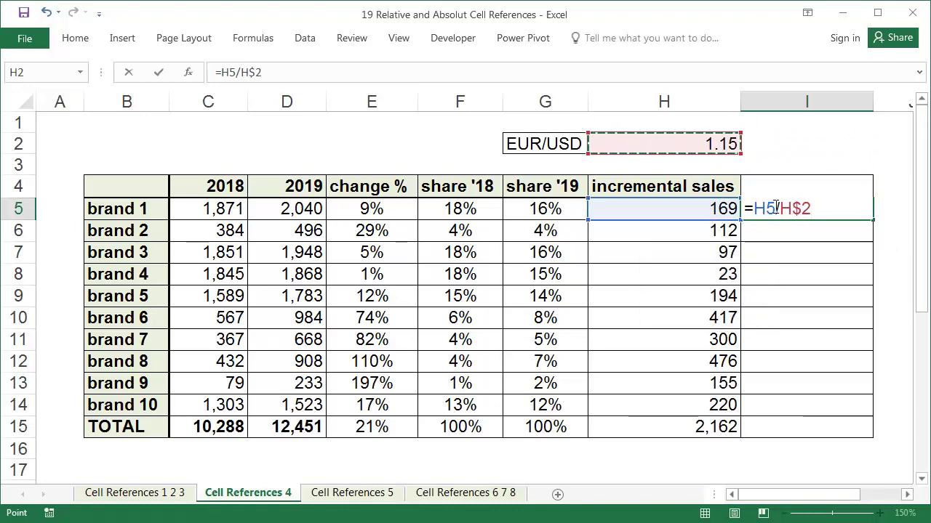
key(Return)
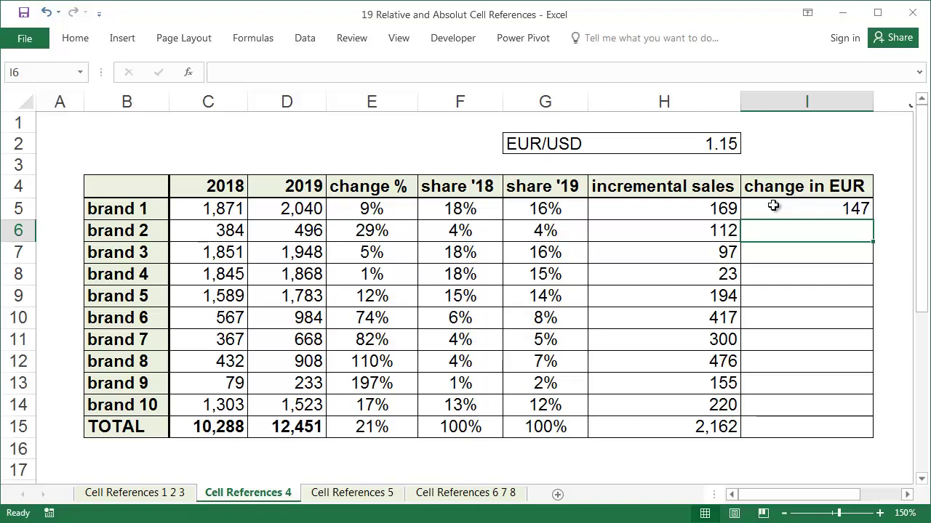
click(756, 207)
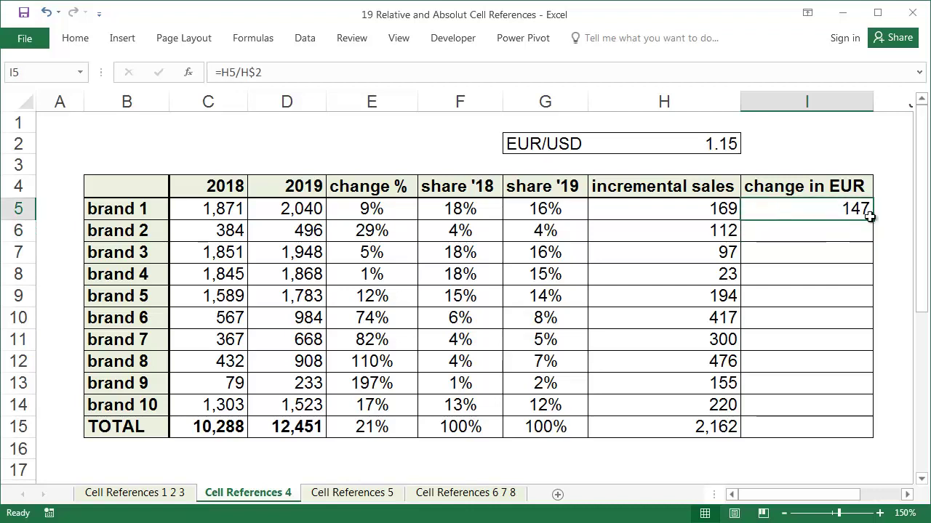
drag(874, 220, 865, 441)
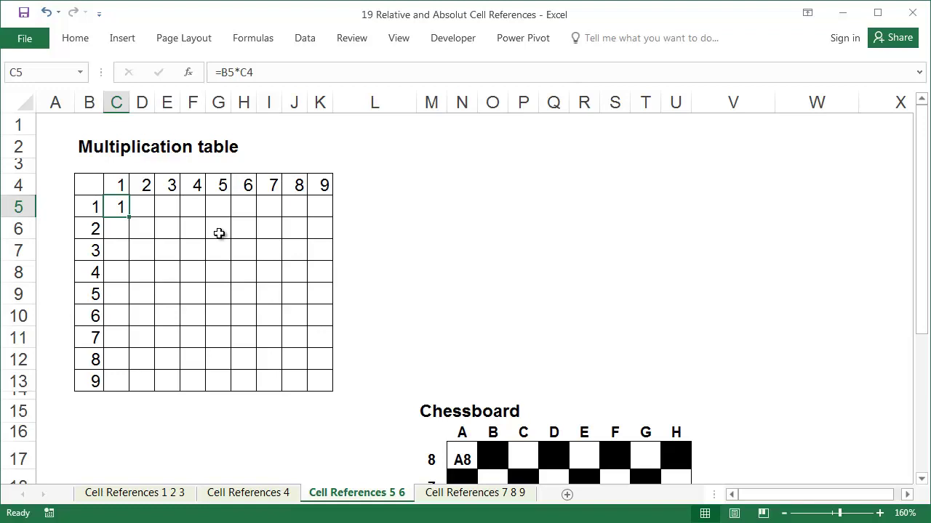
Open C5's =B5*C4 formula for editing on the Cell References 5 6 sheet
double_click(123, 207)
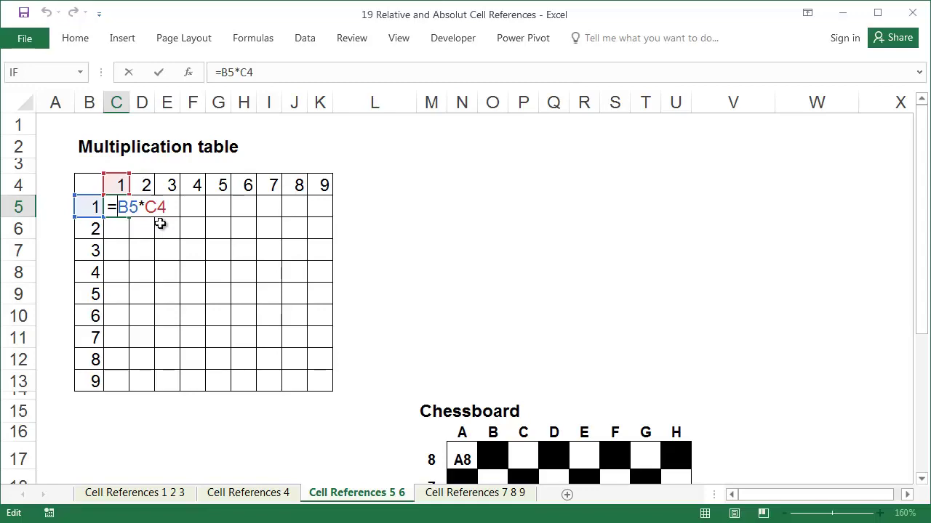
Anchor the C5 formula as =$B5*C$4 with mixed references
key(F4)
key(F4)
key(F4)
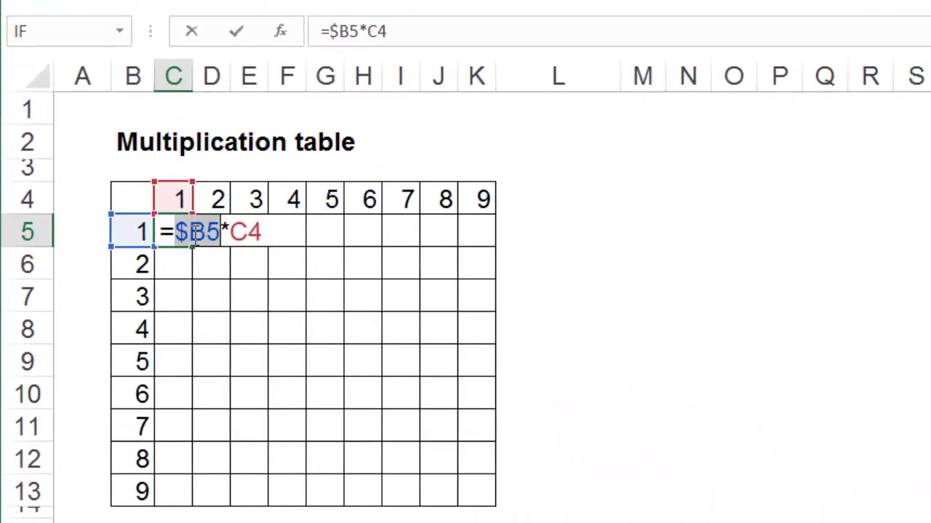
click(248, 233)
key(F4)
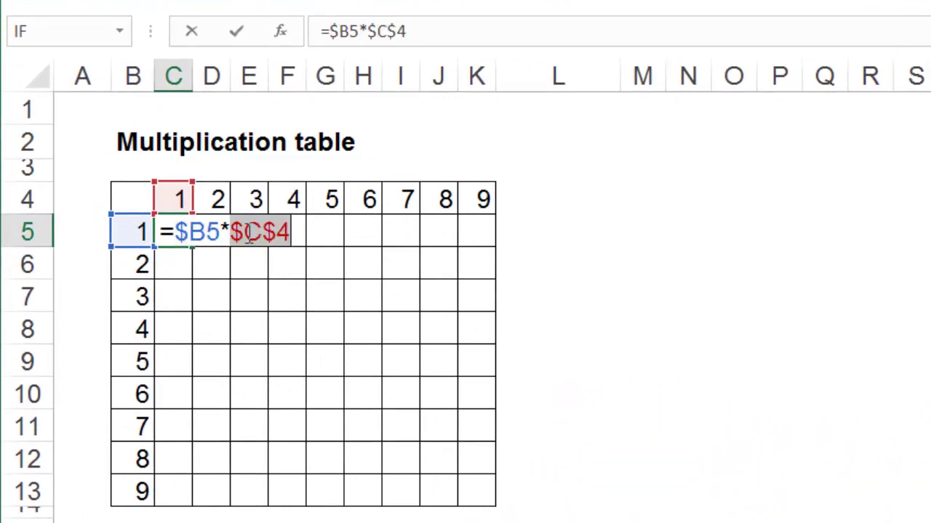
key(F4)
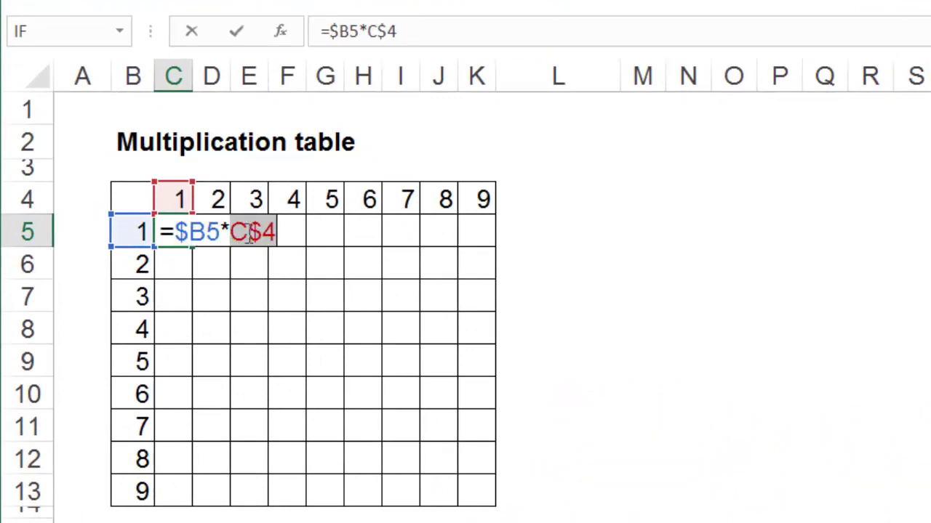
key(Return)
Fill the formula across to K5 and down to row 13, then check K13
click(189, 234)
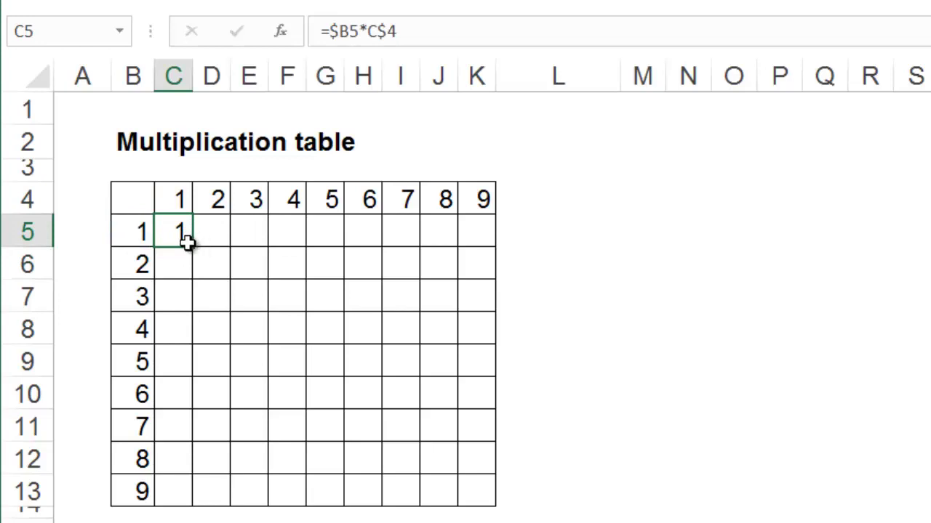
drag(192, 248, 530, 247)
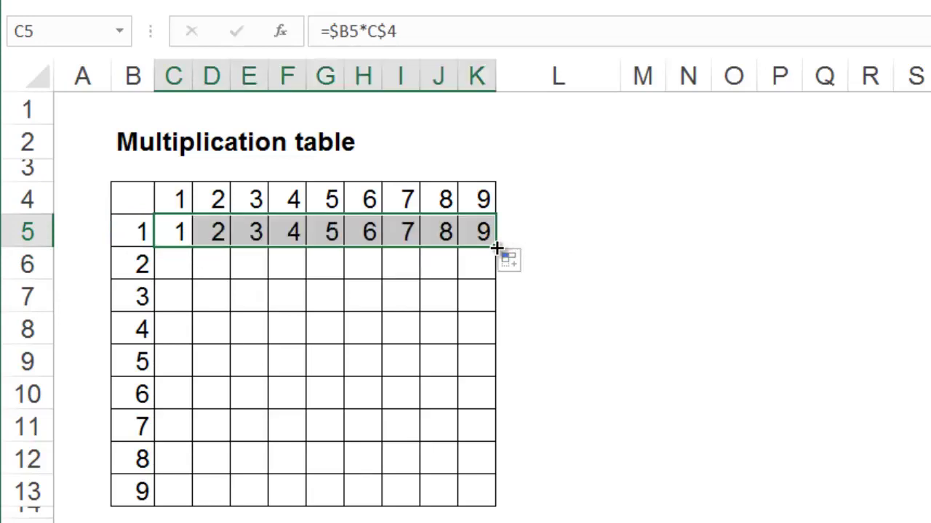
double_click(496, 249)
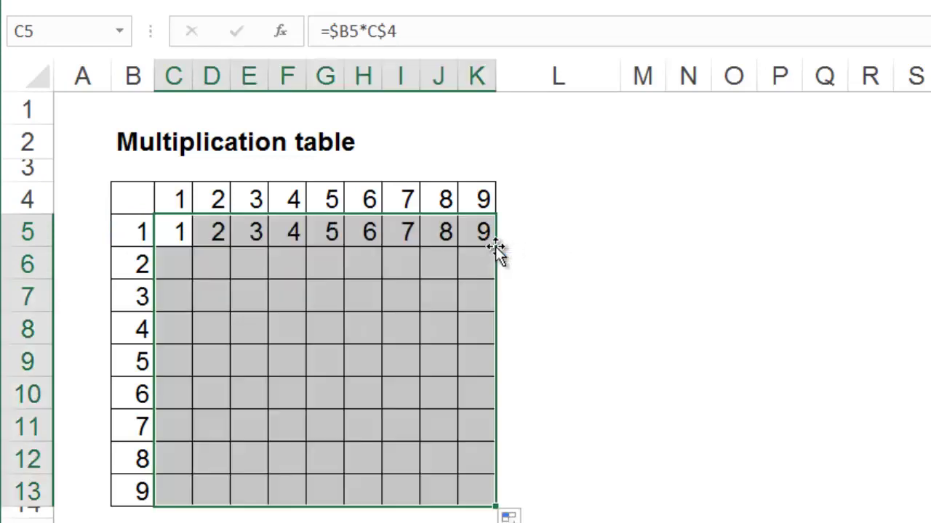
double_click(478, 492)
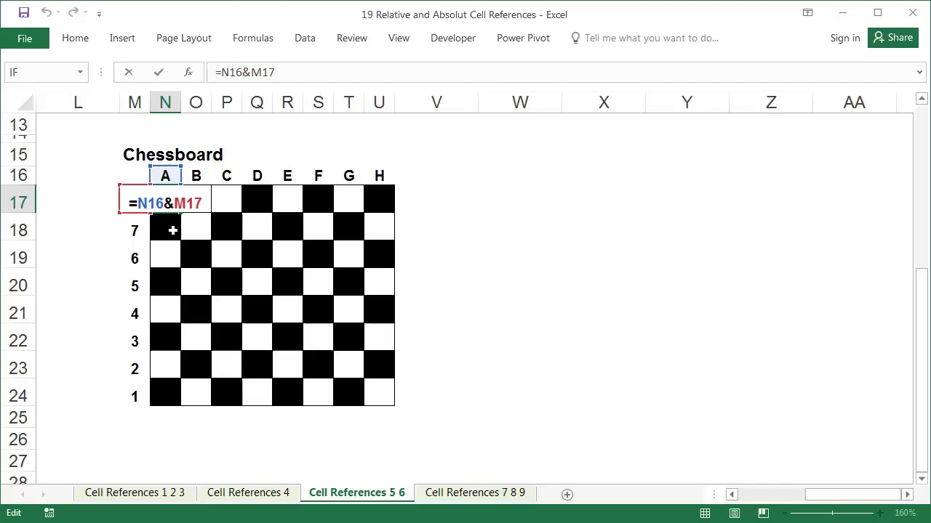
Commit =N16&M17 in N17 to show A8 and fill it down without formatting
key(ctrl+Return)
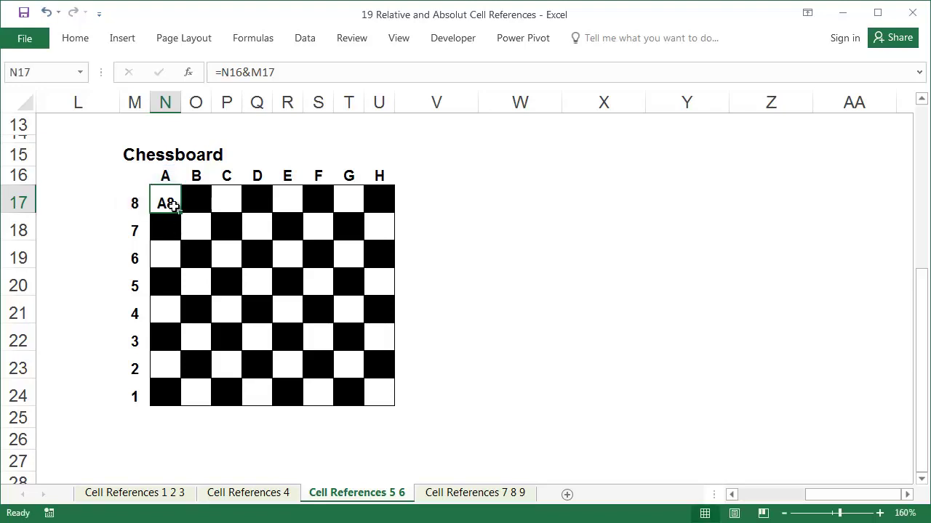
drag(181, 216, 183, 416)
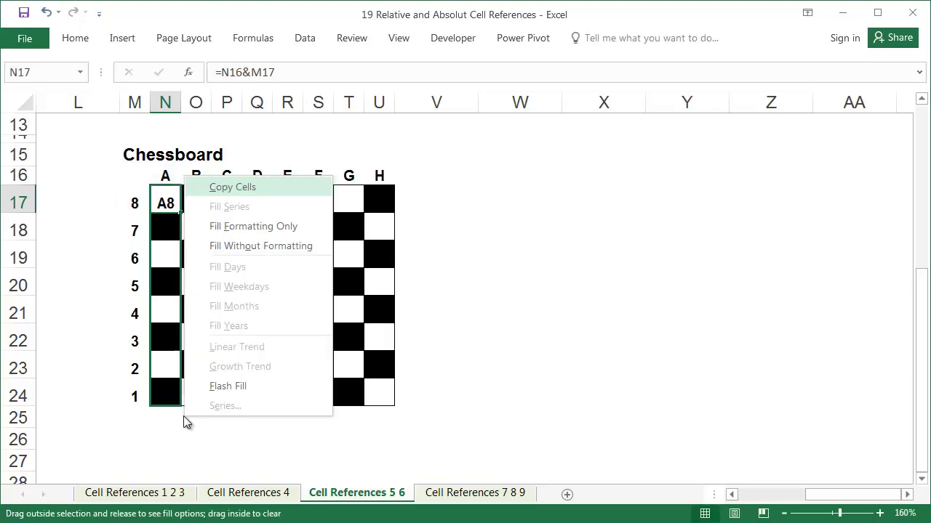
click(248, 246)
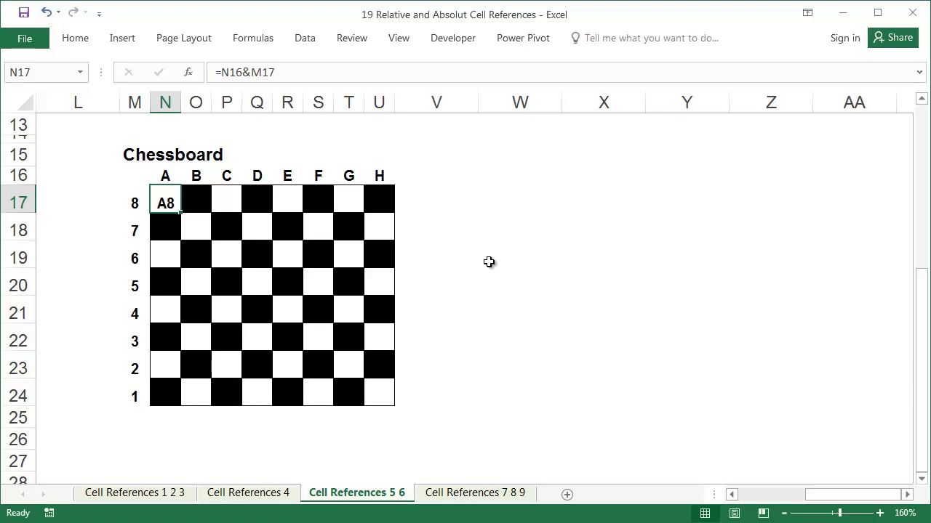
Change the N17 label formula to =N$16&$M17 using mixed references
double_click(162, 204)
key(F4)
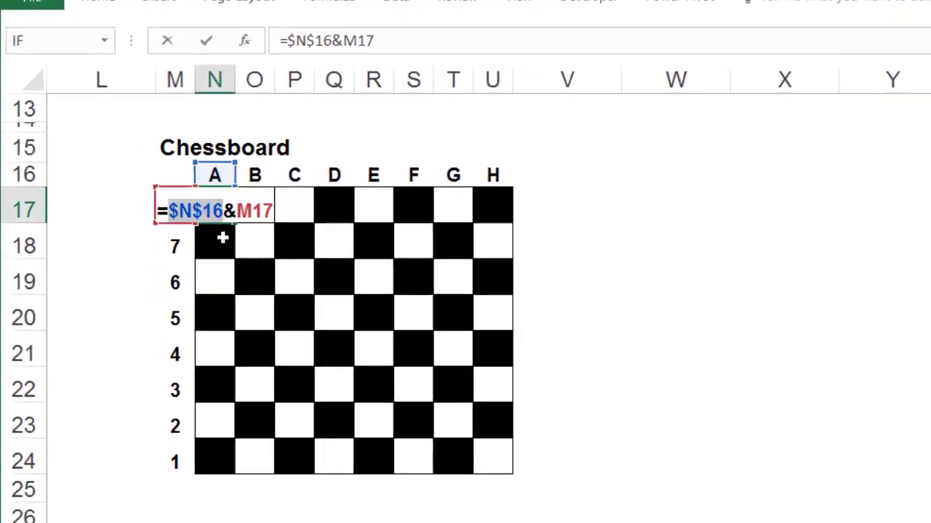
key(F4)
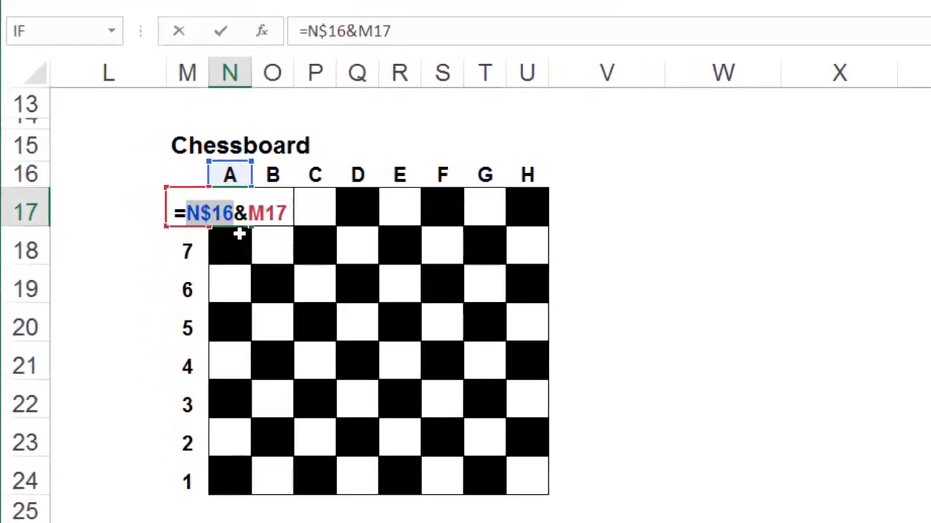
click(277, 213)
key(F4)
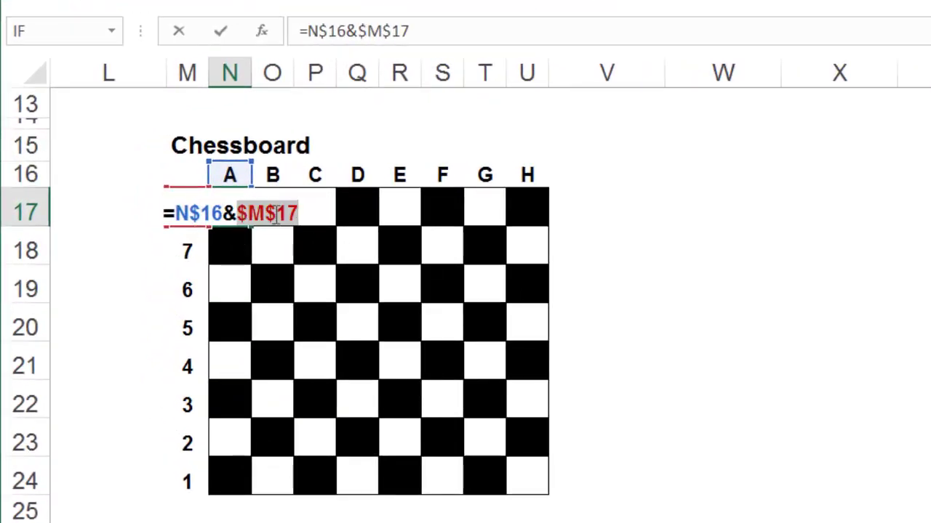
key(F4)
key(F4)
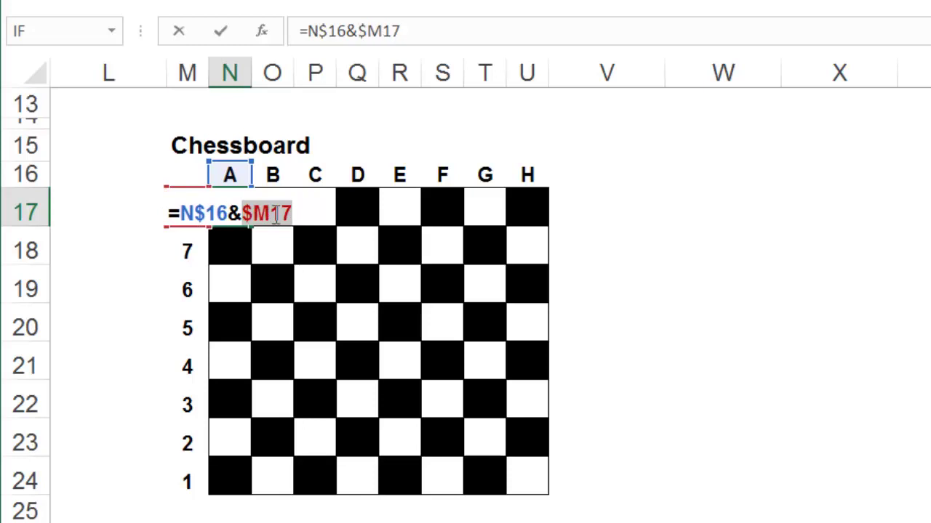
key(Return)
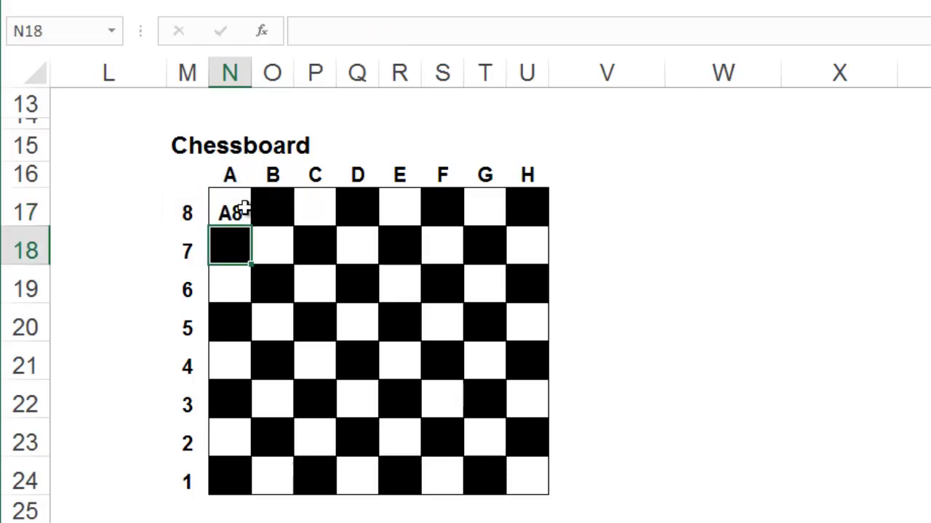
Fill the label formula across to the H file and down the board without formatting
click(243, 208)
drag(251, 226, 563, 494)
click(603, 321)
click(623, 251)
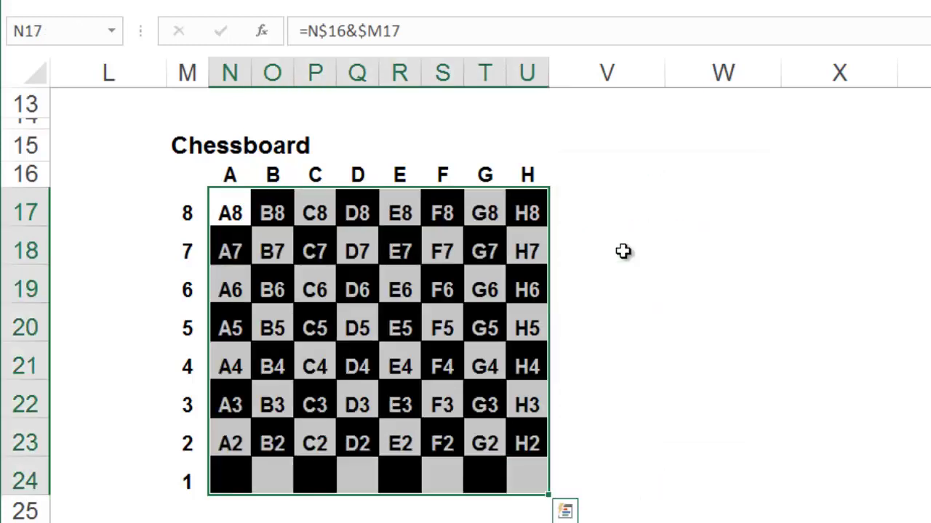
click(623, 251)
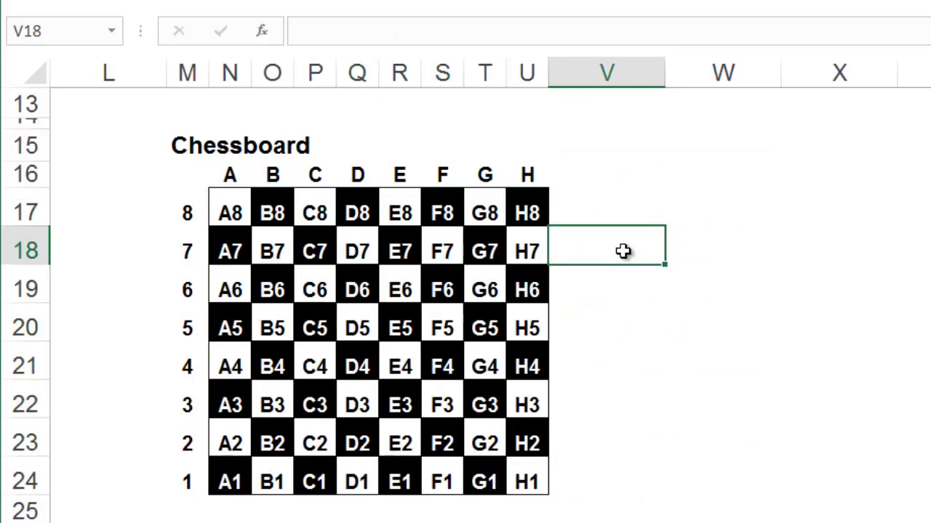